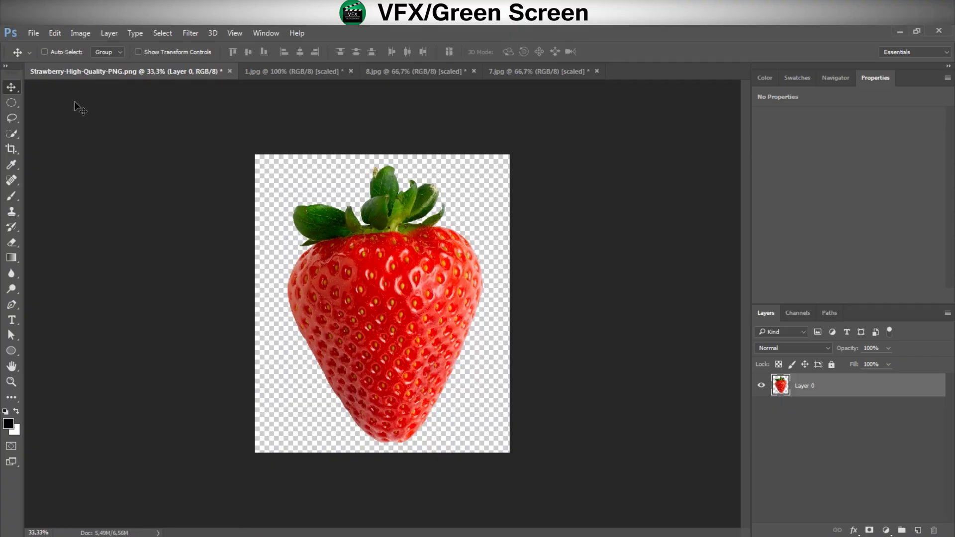
# Step: Create a new white 1920×1080 px document at 300 resolution
pyautogui.click(39, 33)
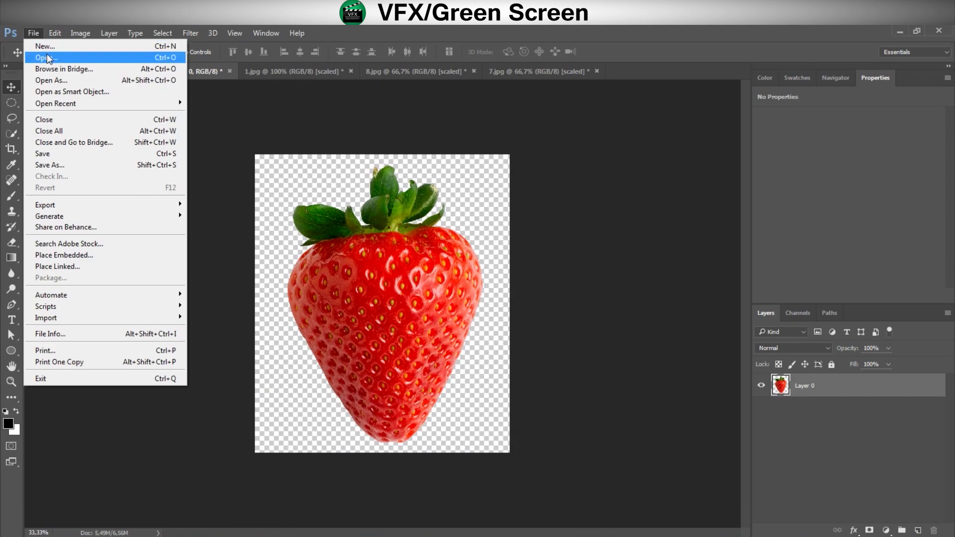
pyautogui.click(48, 50)
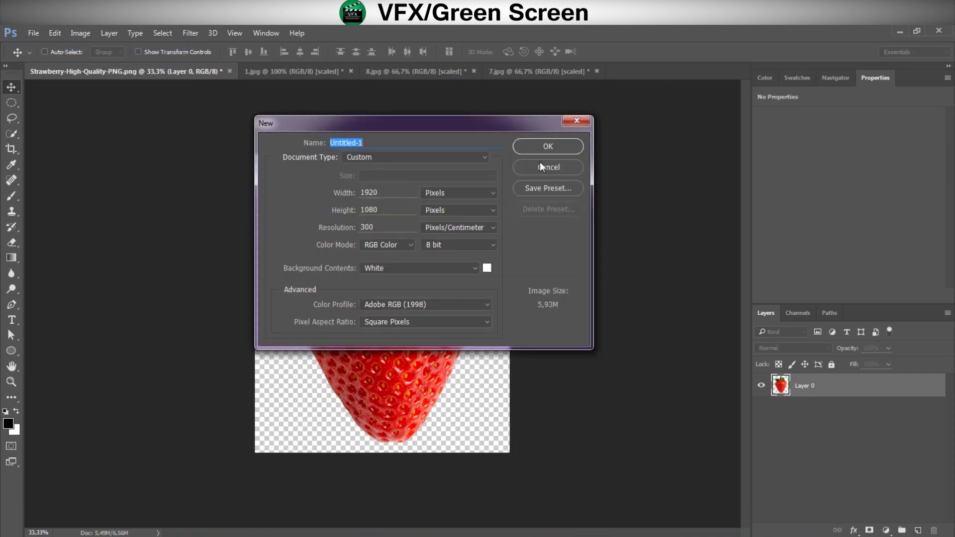
pyautogui.click(544, 146)
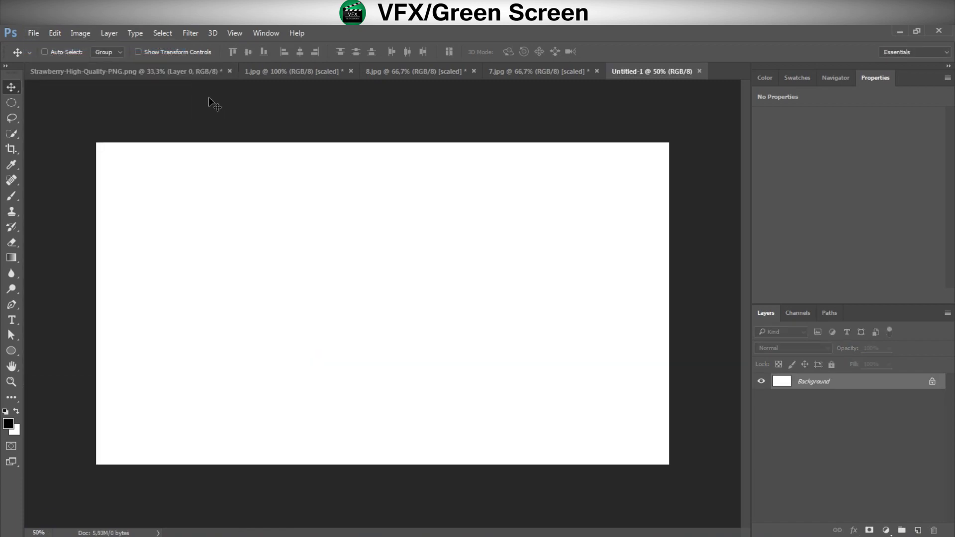
# Step: Copy the strawberry into Untitled-1, scale it to about 70%, and tilt it slightly counter-clockwise
pyautogui.click(176, 72)
pyautogui.moveTo(380, 280)
pyautogui.mouseDown()
pyautogui.moveTo(629, 83)
pyautogui.moveTo(387, 250)
pyautogui.mouseUp()
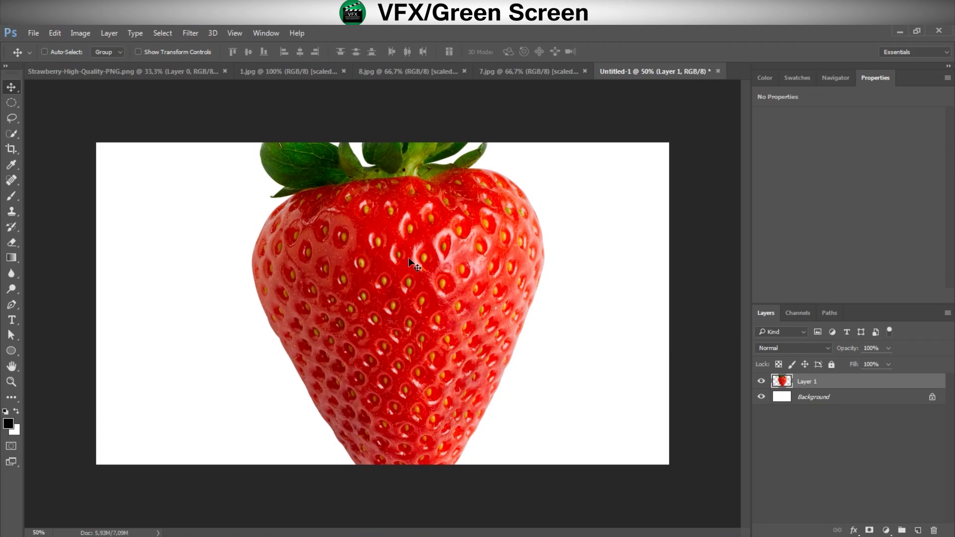
pyautogui.hotkey('ctrl', 't')
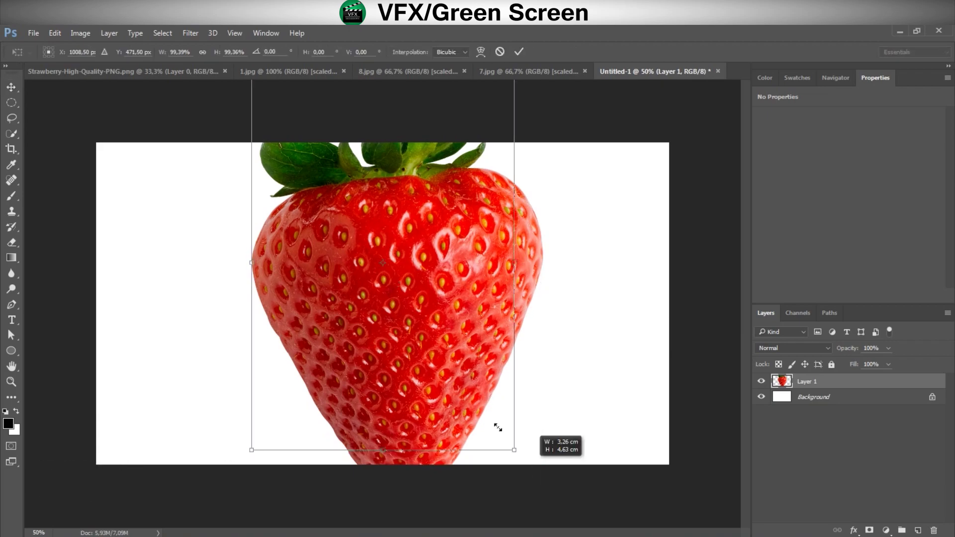
pyautogui.moveTo(545, 492); pyautogui.dragTo(468, 385)
pyautogui.moveTo(439, 336); pyautogui.dragTo(381, 363)
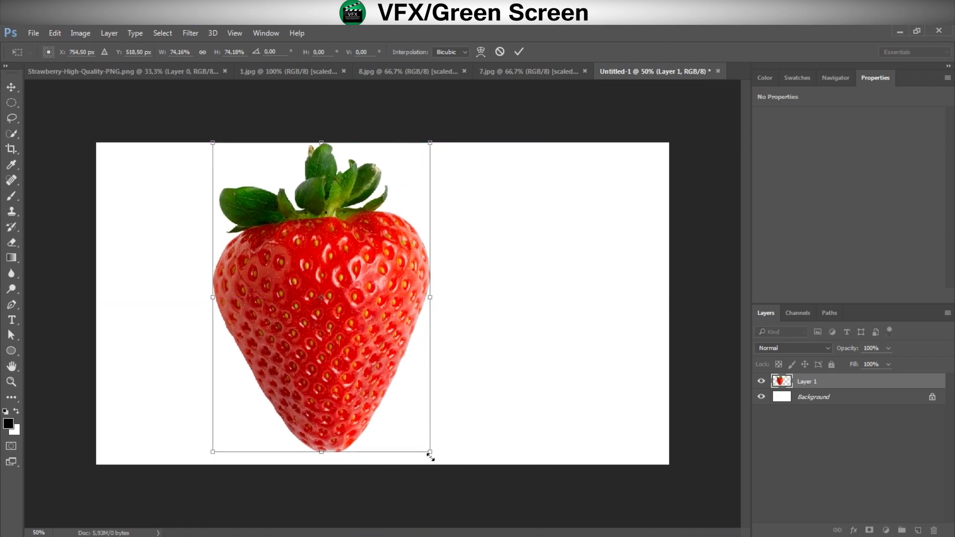
pyautogui.moveTo(430, 456); pyautogui.dragTo(418, 435)
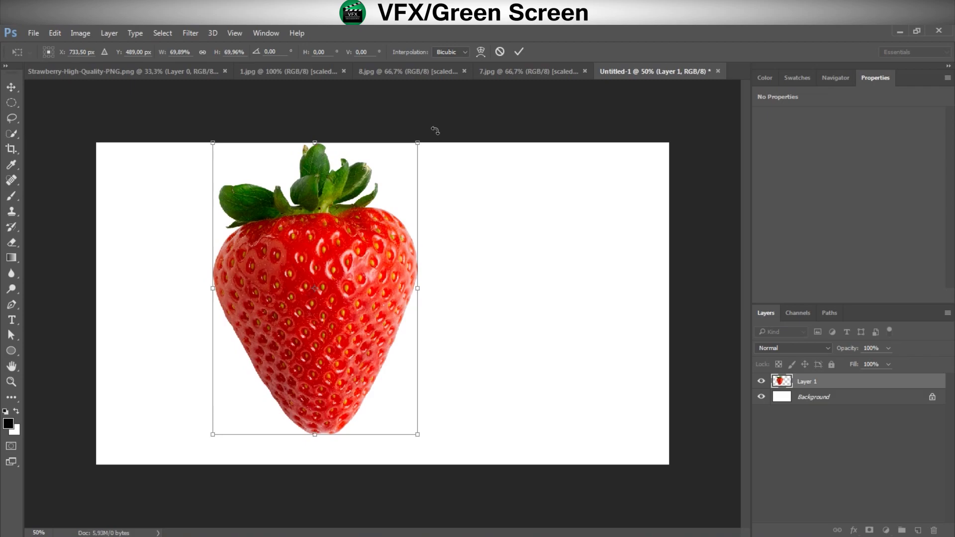
pyautogui.moveTo(435, 131); pyautogui.dragTo(398, 123)
pyautogui.press('Return')
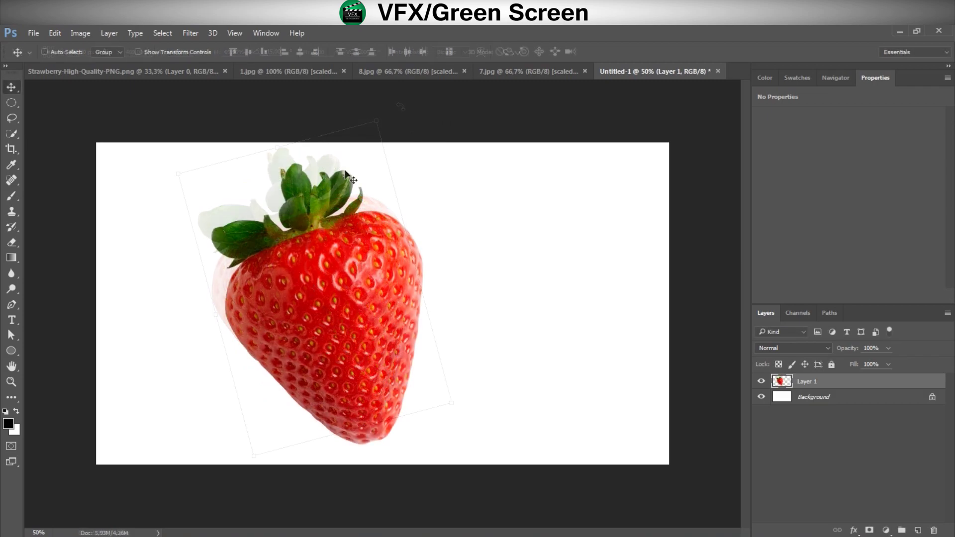
pyautogui.click(306, 70)
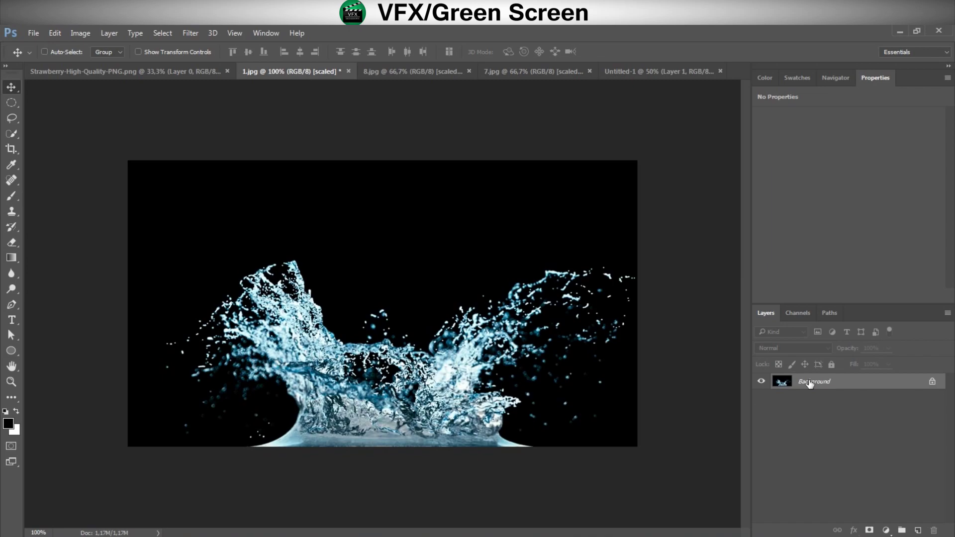
# Step: Duplicate the water splash into the composition and set its blend mode to Screen
pyautogui.hotkey('ctrl', 'j')
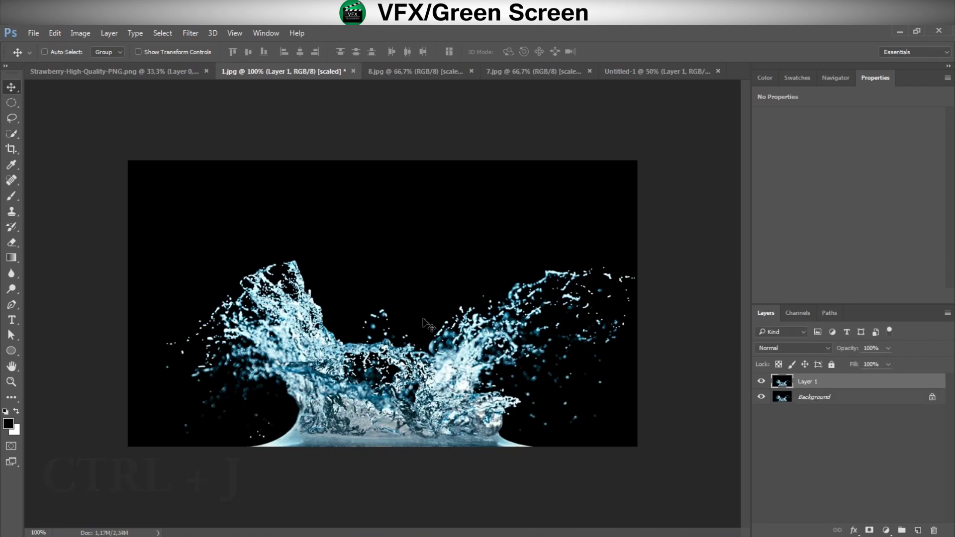
pyautogui.moveTo(280, 230); pyautogui.dragTo(354, 213)
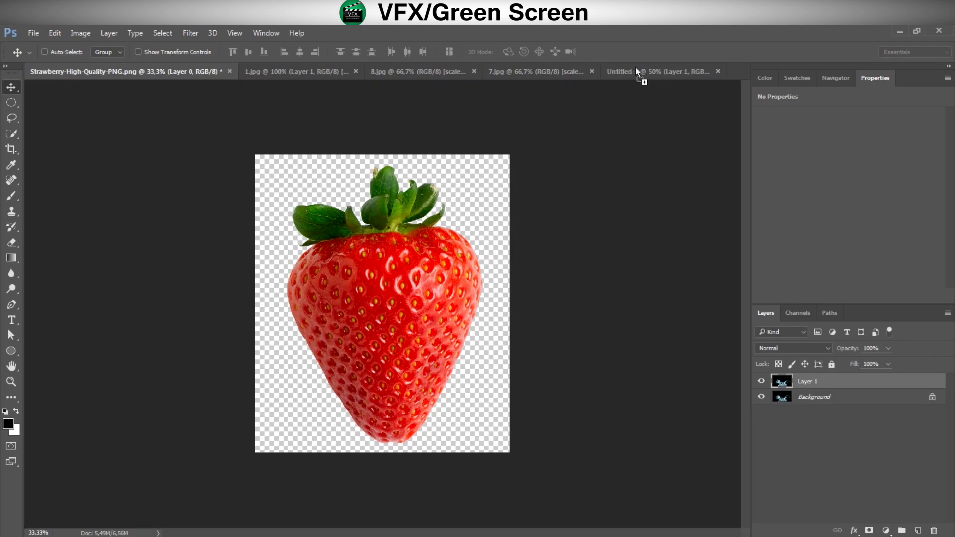
pyautogui.moveTo(254, 99)
pyautogui.mouseDown()
pyautogui.moveTo(456, 226)
pyautogui.moveTo(426, 247)
pyautogui.mouseUp()
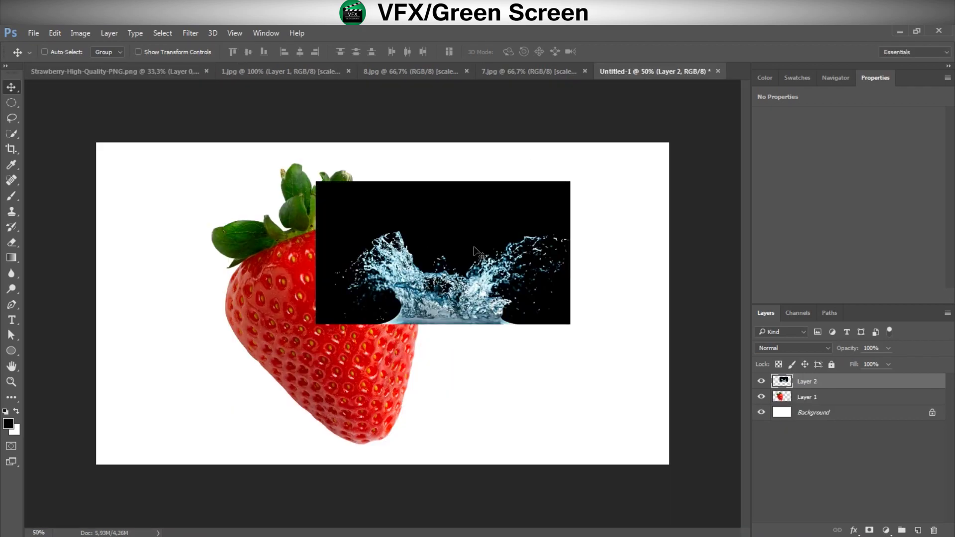
pyautogui.click(780, 347)
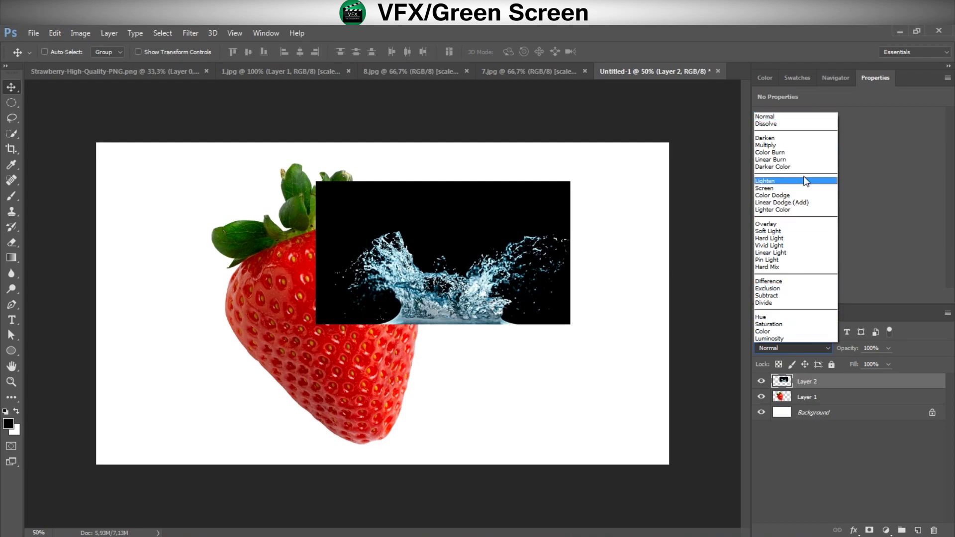
pyautogui.click(803, 189)
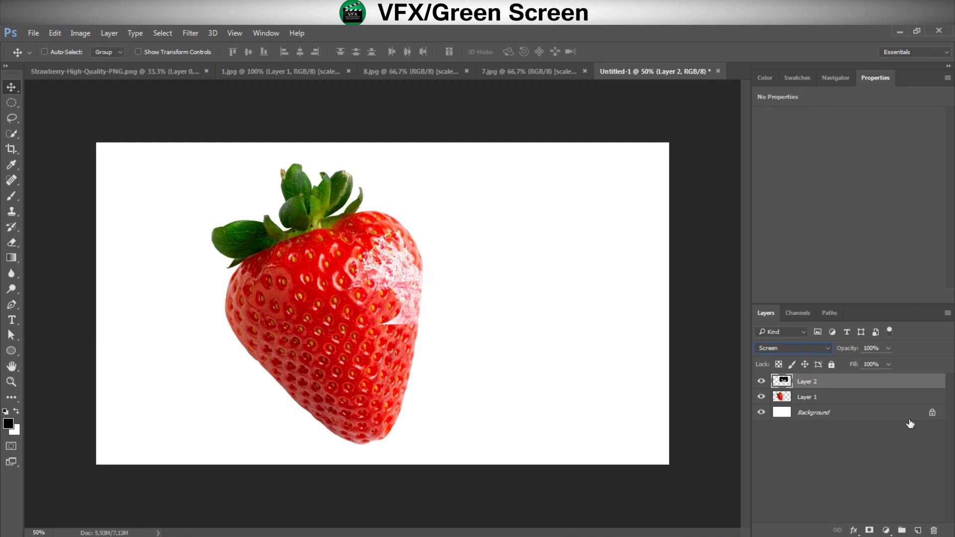
# Step: Unlock the background layer and fill it with black
pyautogui.click(933, 413)
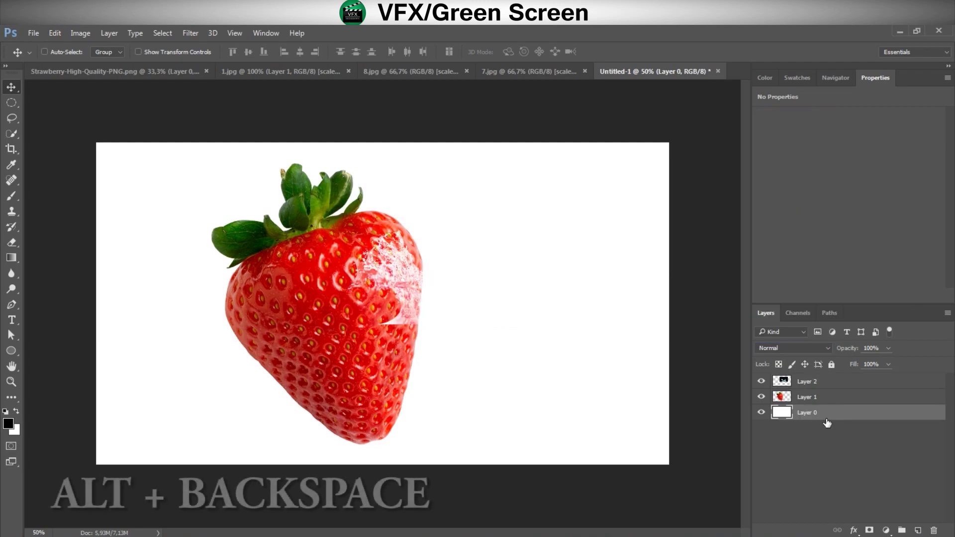
pyautogui.hotkey('alt', 'BackSpace')
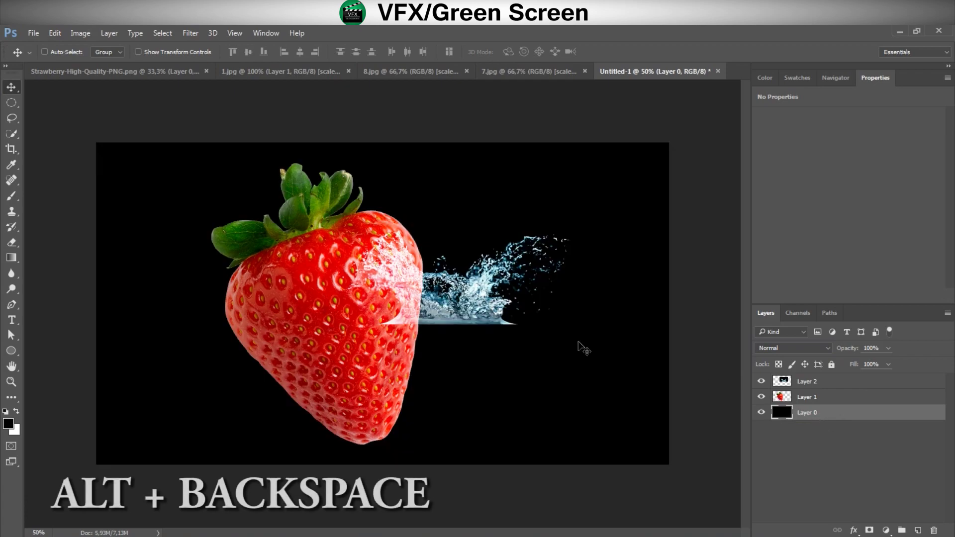
pyautogui.click(818, 382)
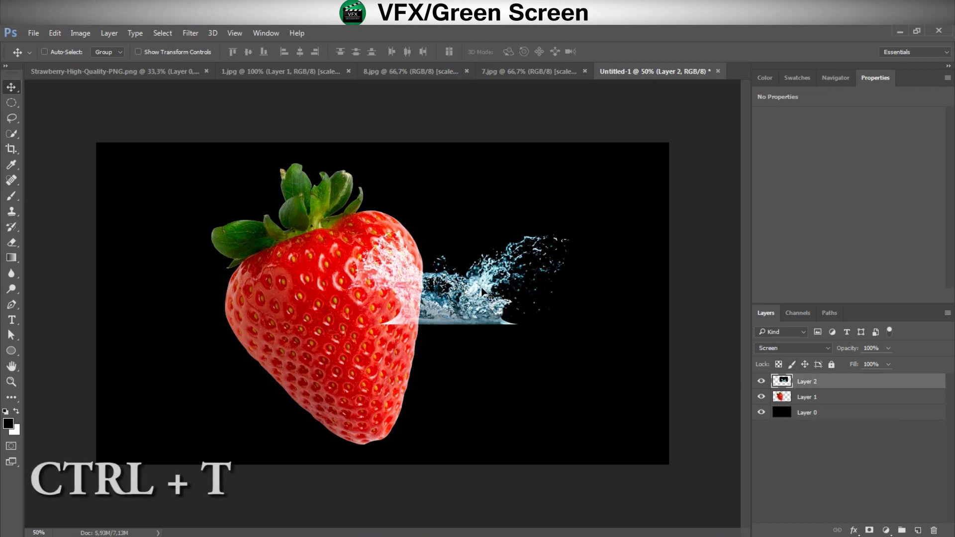
# Step: Rotate the water splash to 75° and move it down-right against the strawberry's right side
pyautogui.hotkey('ctrl', 't')
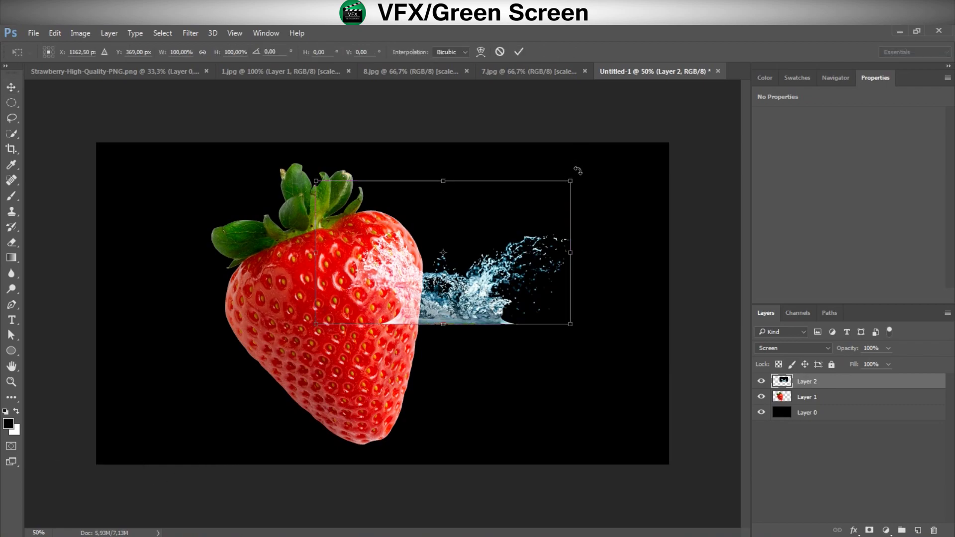
pyautogui.moveTo(577, 170); pyautogui.dragTo(591, 360)
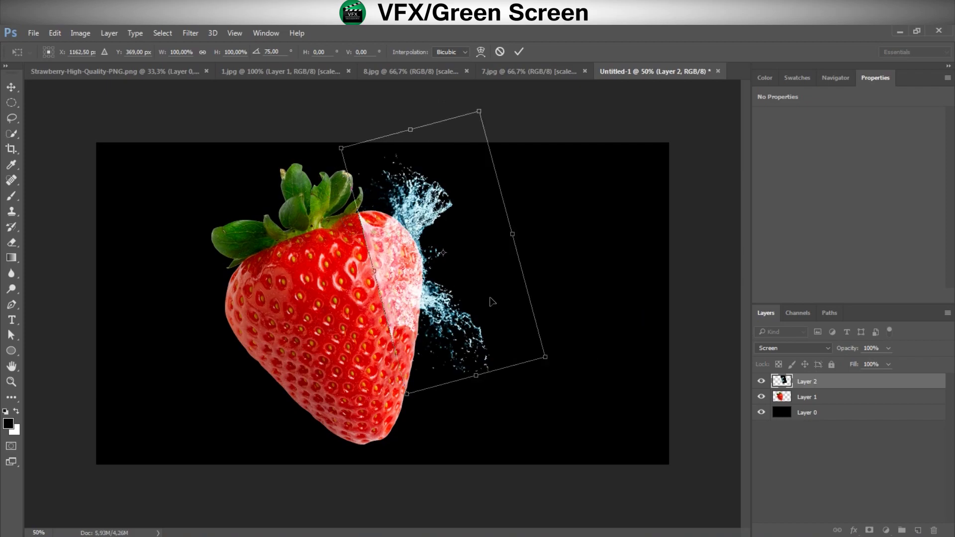
pyautogui.moveTo(493, 302); pyautogui.dragTo(498, 329)
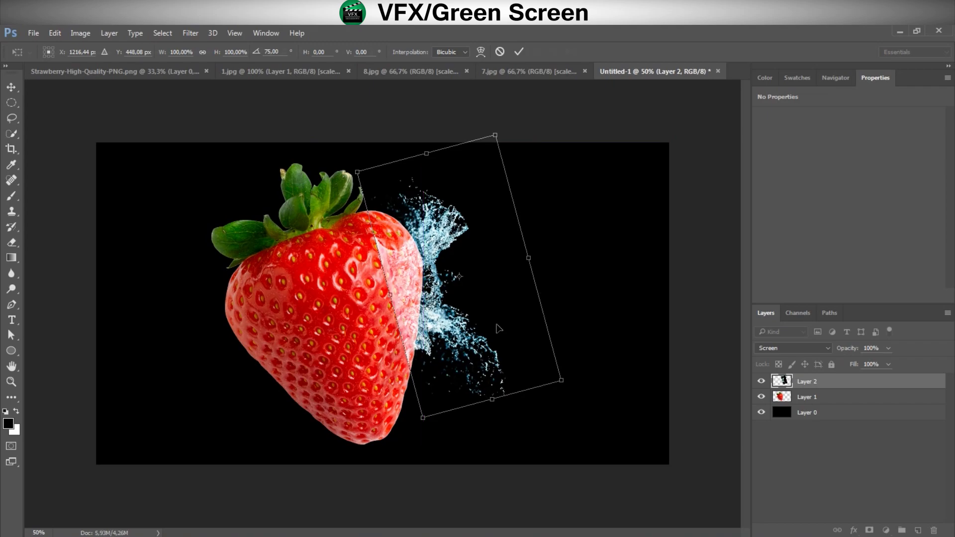
pyautogui.press('Return')
pyautogui.click(828, 400)
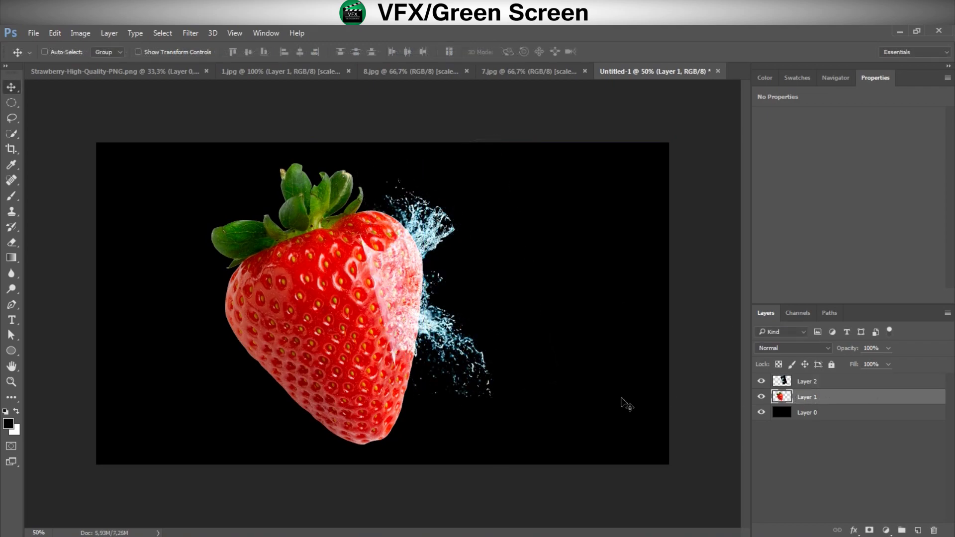
# Step: Erase the strawberry's right edge where it sits under the splash
pyautogui.click(12, 242)
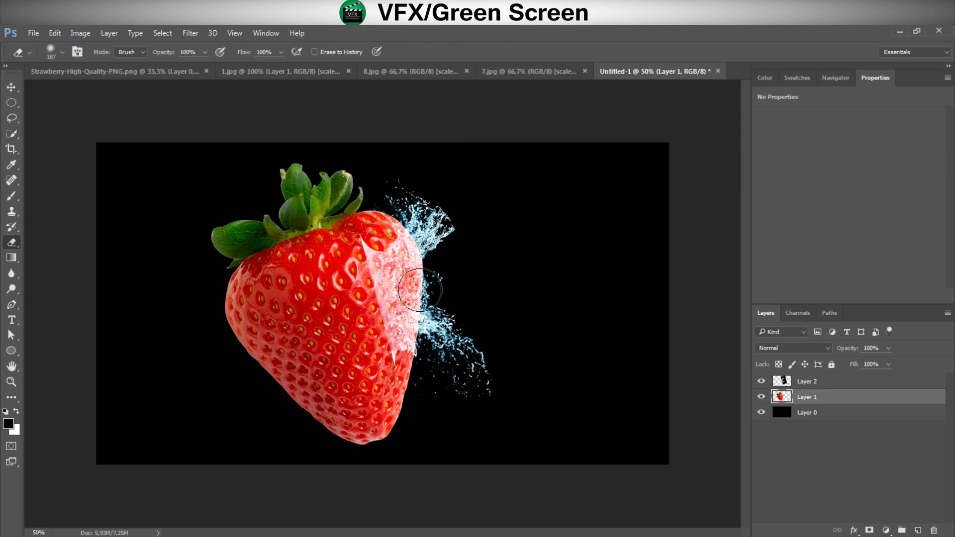
pyautogui.moveTo(413, 328)
pyautogui.mouseDown()
pyautogui.moveTo(414, 280)
pyautogui.moveTo(417, 343)
pyautogui.moveTo(406, 230)
pyautogui.moveTo(430, 365)
pyautogui.mouseUp()
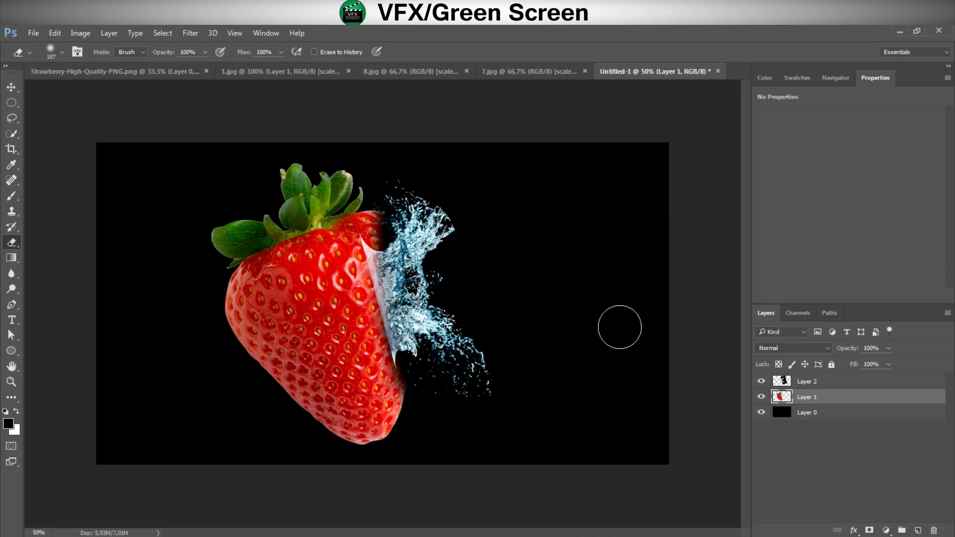
pyautogui.click(803, 384)
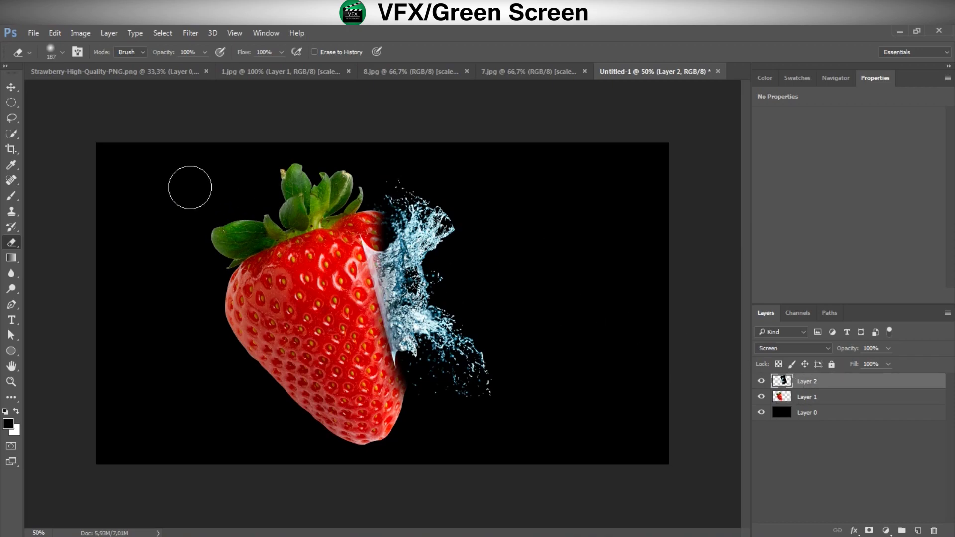
pyautogui.click(15, 88)
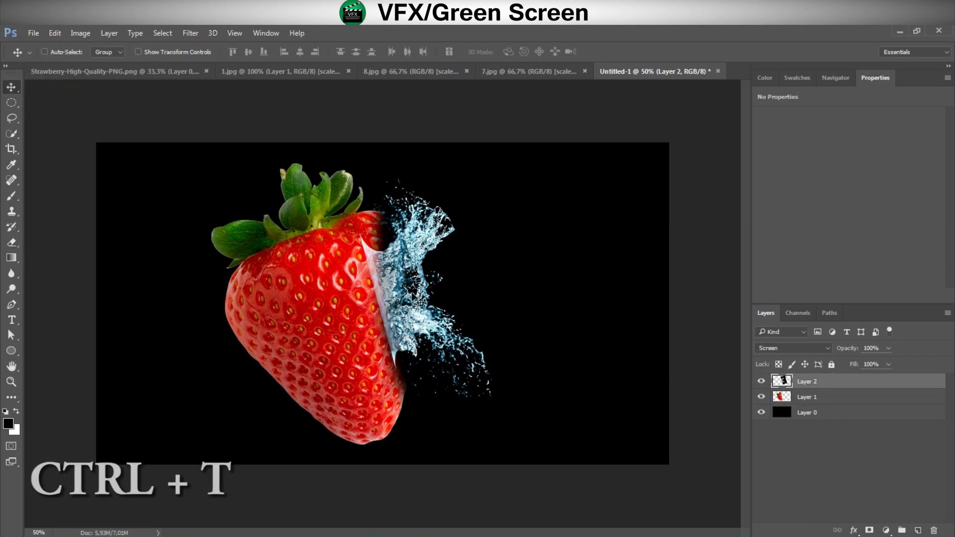
# Step: Enlarge the water splash to about 126% and nudge it down-left
pyautogui.hotkey('ctrl', 't')
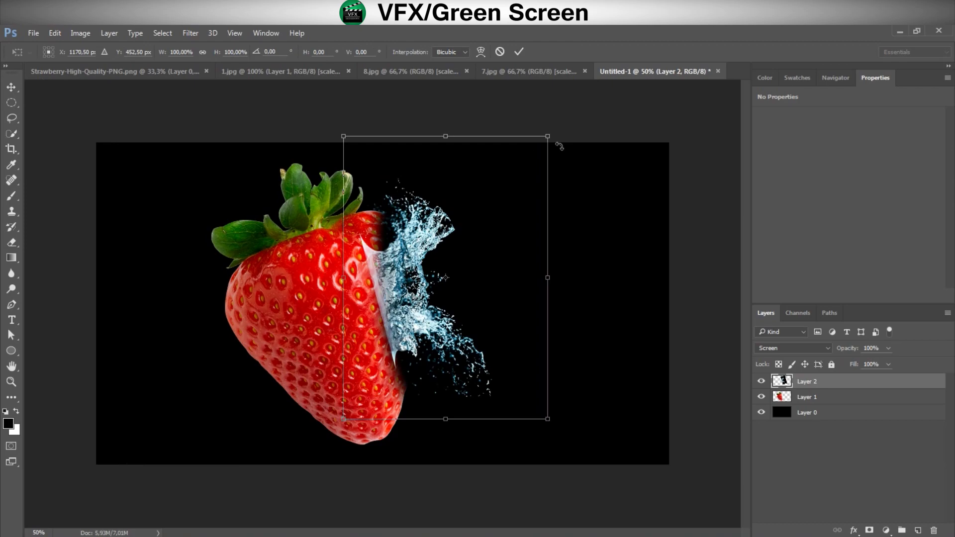
pyautogui.moveTo(557, 126); pyautogui.dragTo(573, 105)
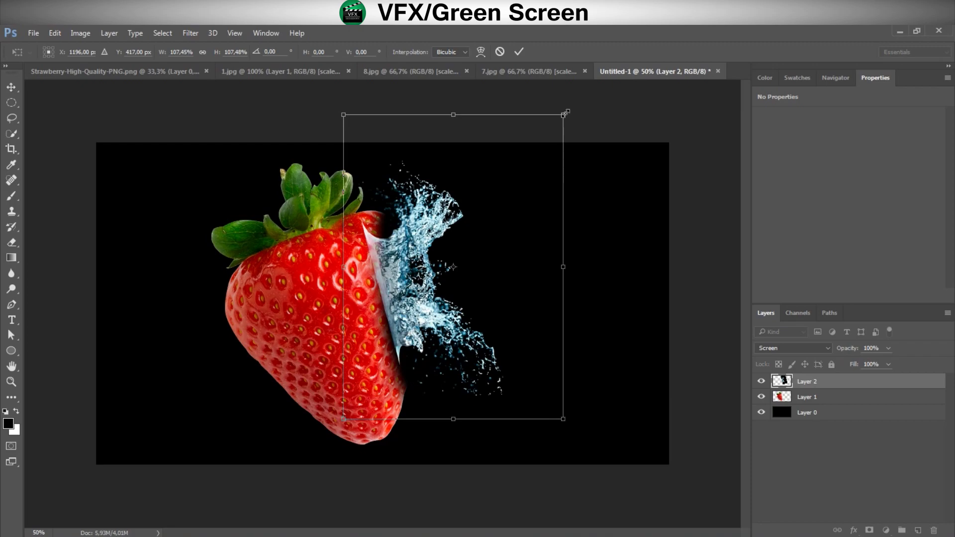
pyautogui.moveTo(573, 106); pyautogui.dragTo(609, 54)
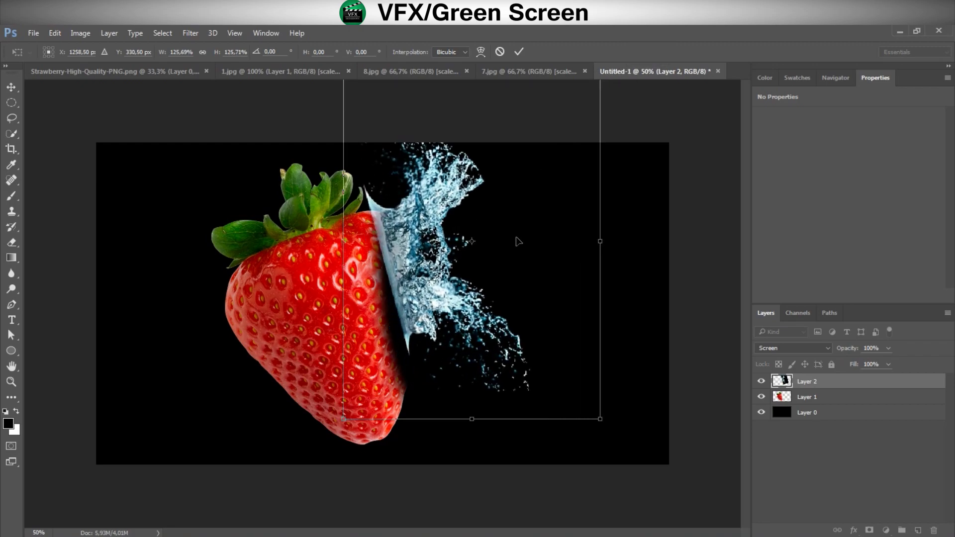
pyautogui.moveTo(517, 244); pyautogui.dragTo(496, 271)
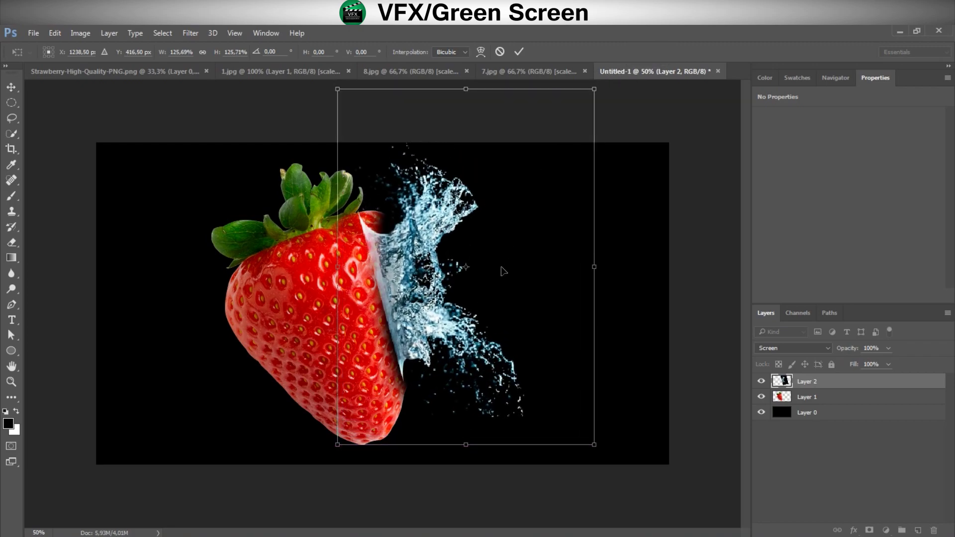
# Step: Warp the splash so it curls over the strawberry's broken right edge, then commit it
pyautogui.rightClick(502, 271)
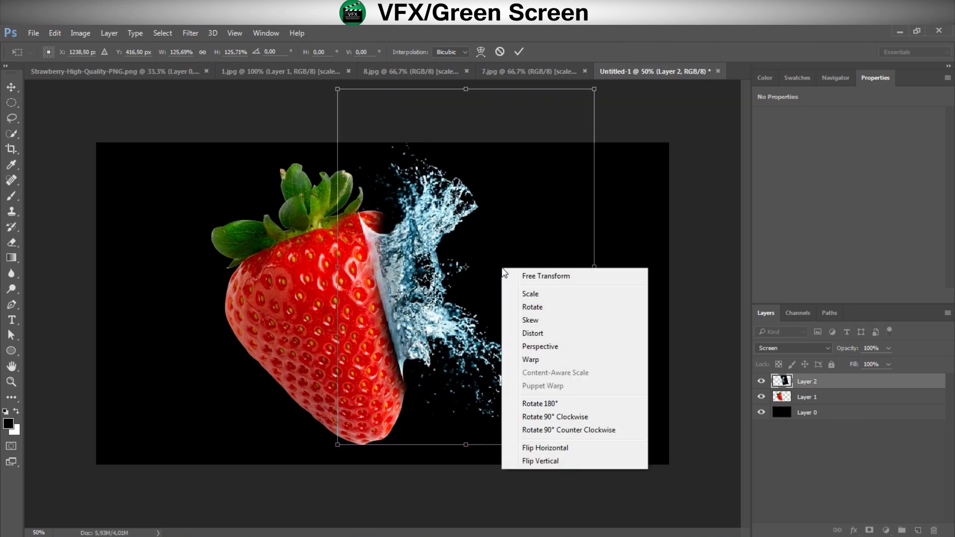
pyautogui.click(536, 359)
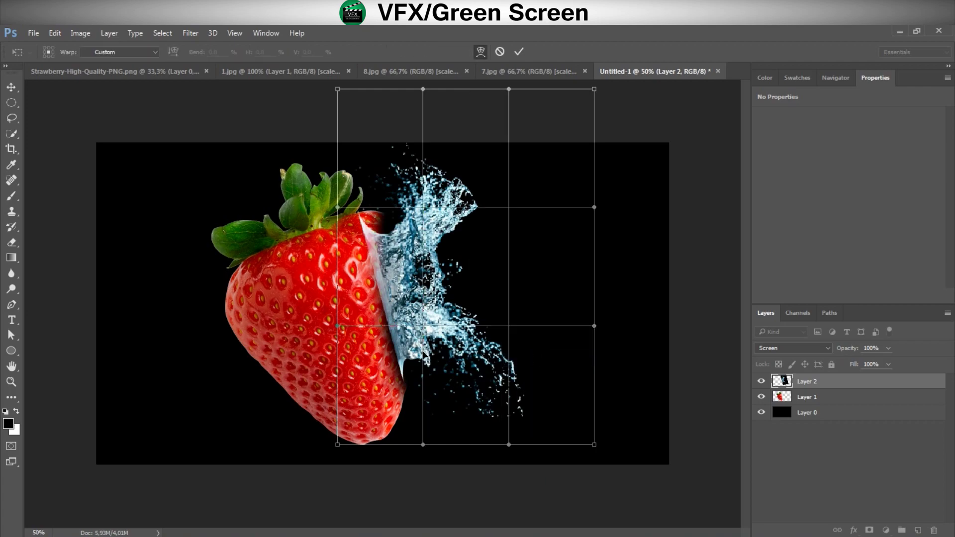
pyautogui.moveTo(423, 351); pyautogui.dragTo(423, 384)
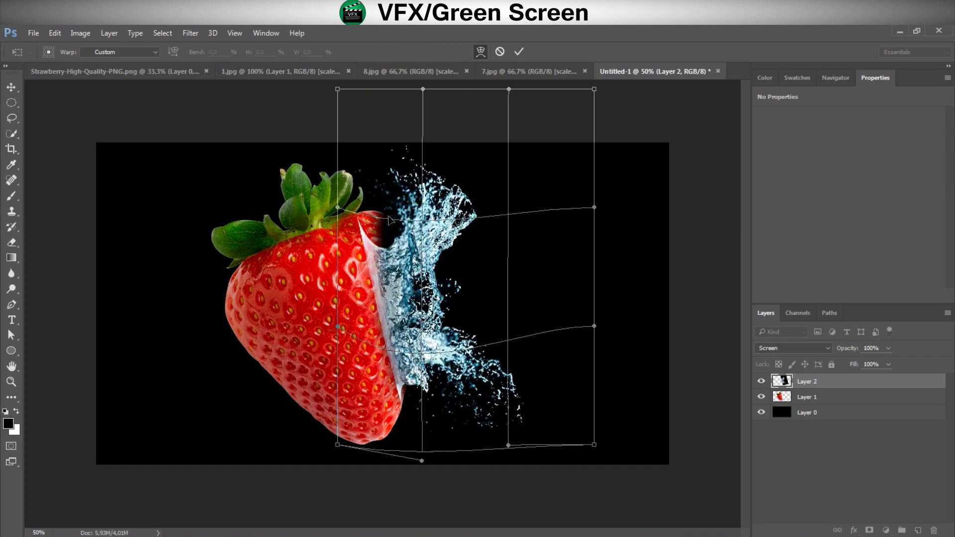
pyautogui.moveTo(389, 220); pyautogui.dragTo(386, 188)
pyautogui.moveTo(427, 409); pyautogui.dragTo(432, 422)
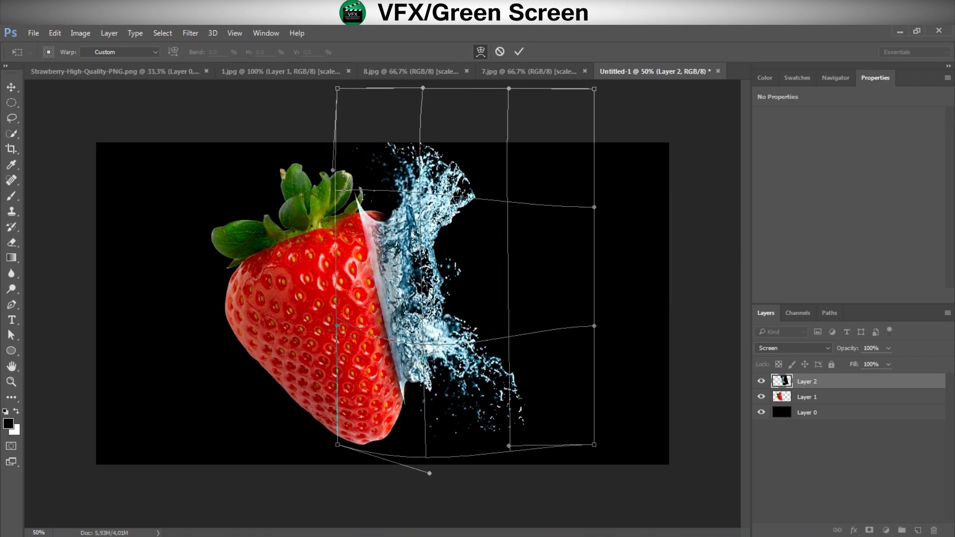
pyautogui.moveTo(426, 281); pyautogui.dragTo(432, 283)
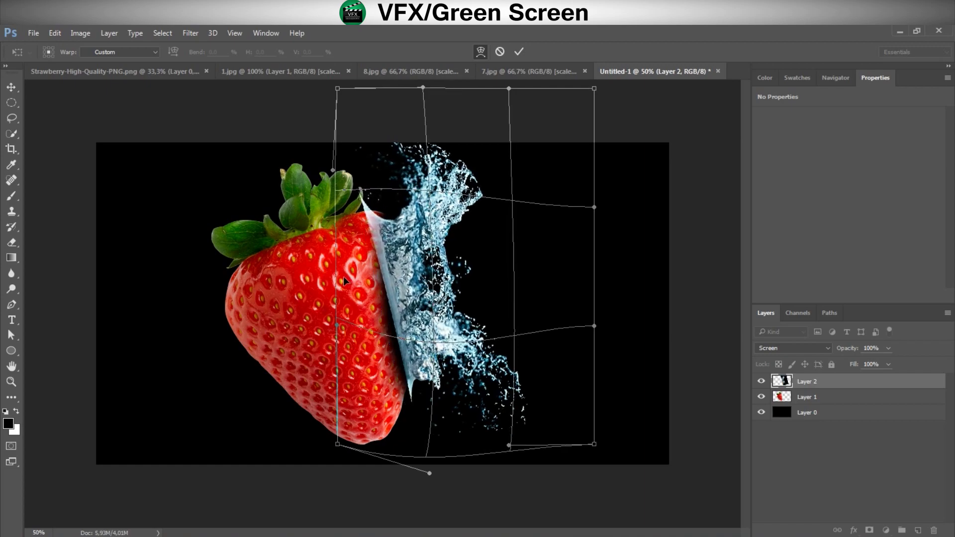
pyautogui.moveTo(339, 282); pyautogui.dragTo(311, 283)
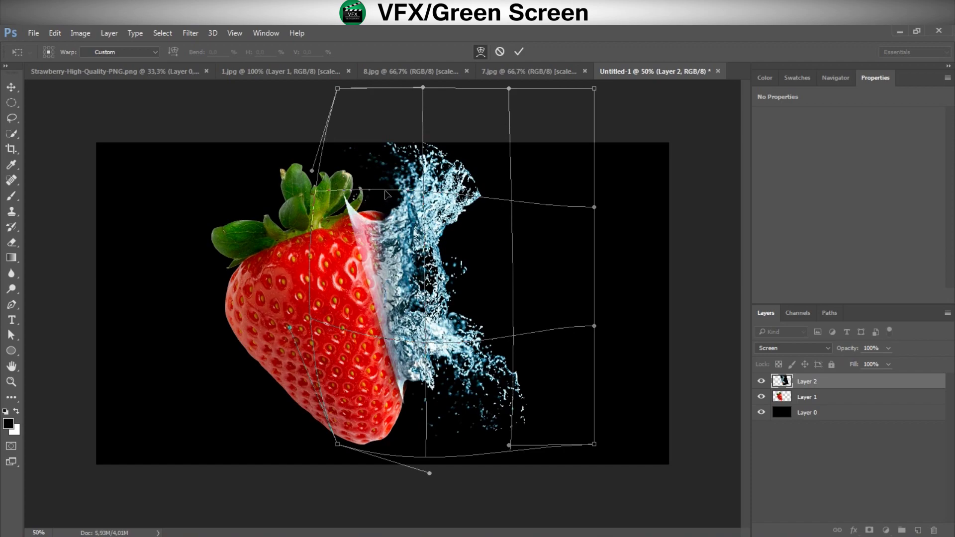
pyautogui.moveTo(387, 194); pyautogui.dragTo(387, 181)
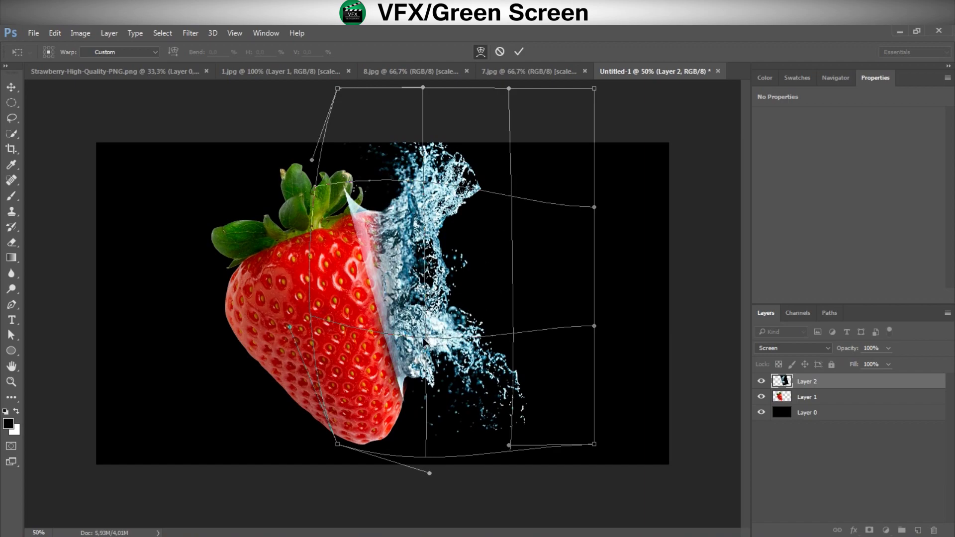
pyautogui.moveTo(429, 473); pyautogui.dragTo(429, 478)
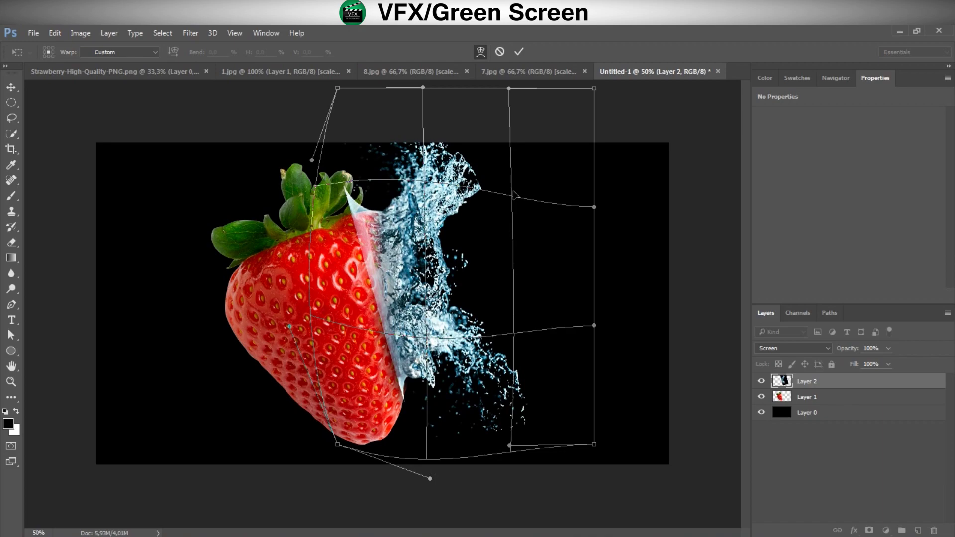
pyautogui.click(519, 52)
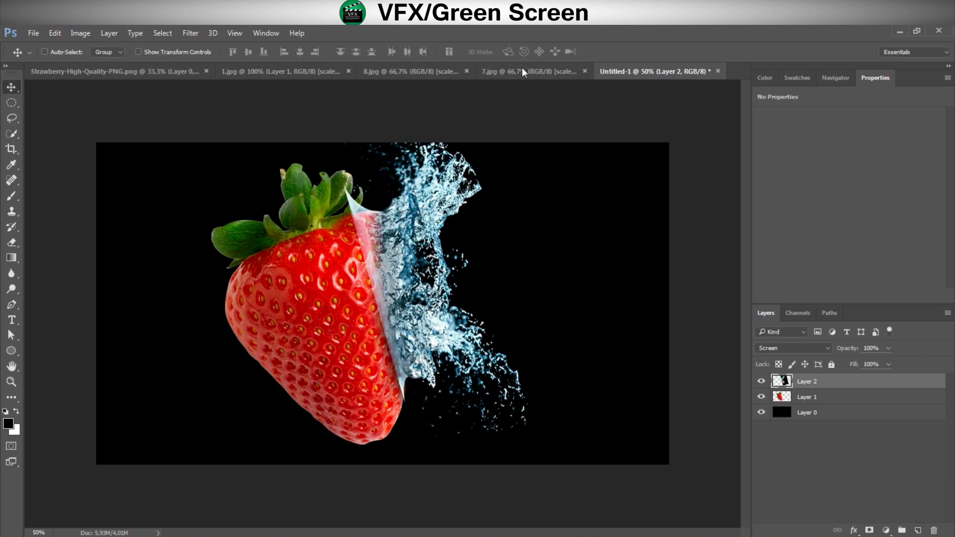
# Step: Erase the pale fringe on Layer 1 and Layer 2 along the strawberry's right edge
pyautogui.click(806, 398)
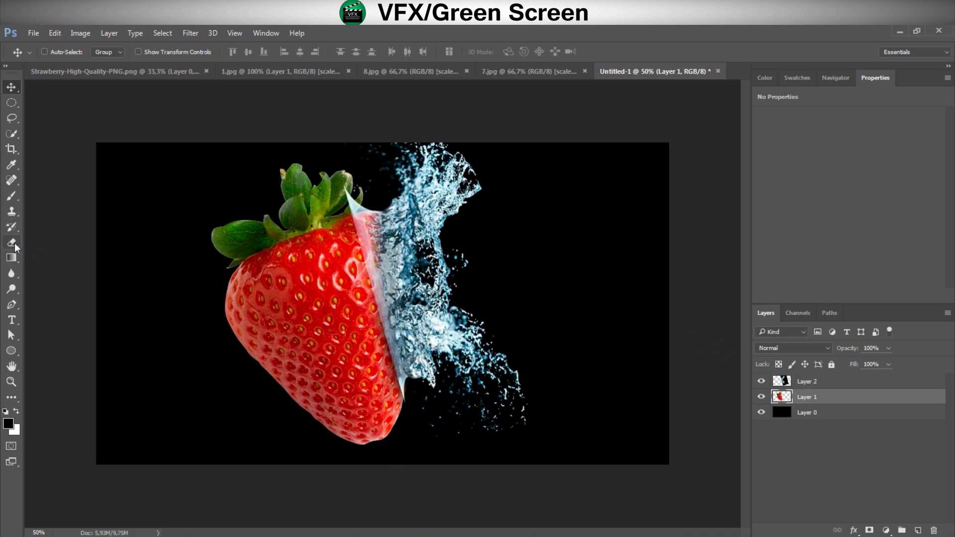
pyautogui.click(12, 242)
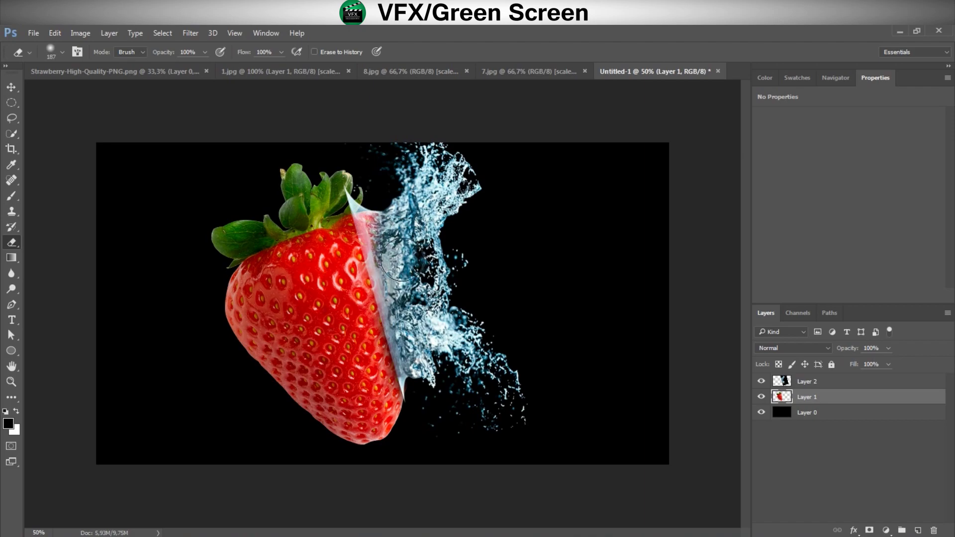
pyautogui.moveTo(401, 259); pyautogui.dragTo(402, 235)
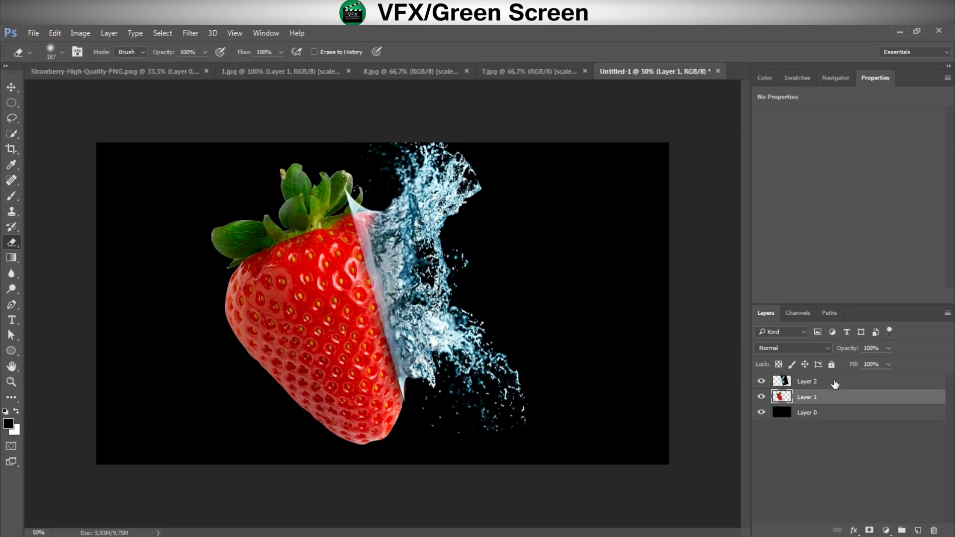
pyautogui.click(820, 384)
pyautogui.moveTo(358, 204)
pyautogui.mouseDown()
pyautogui.moveTo(366, 175)
pyautogui.moveTo(390, 402)
pyautogui.mouseUp()
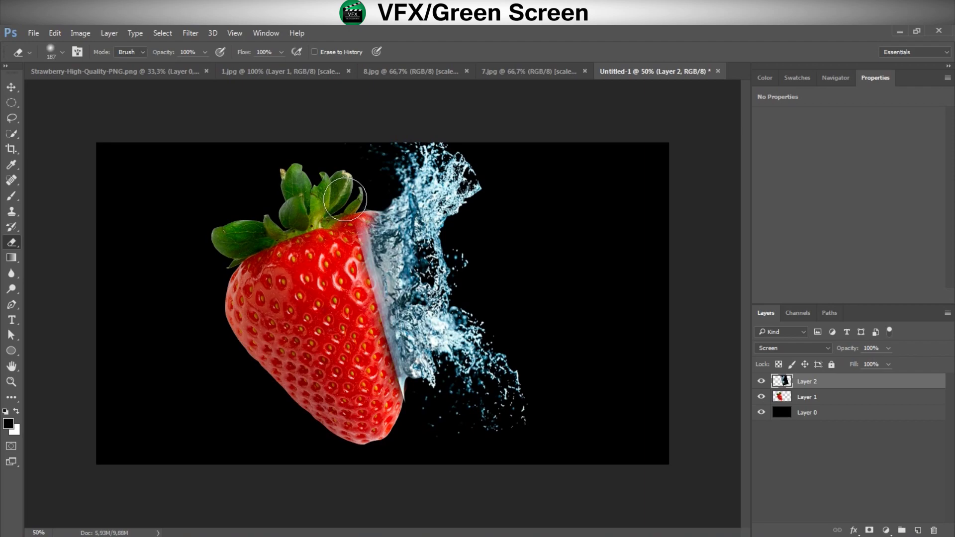
pyautogui.moveTo(393, 411)
pyautogui.mouseDown()
pyautogui.moveTo(375, 410)
pyautogui.moveTo(388, 406)
pyautogui.mouseUp()
pyautogui.moveTo(355, 379)
pyautogui.mouseDown()
pyautogui.moveTo(380, 388)
pyautogui.moveTo(385, 368)
pyautogui.moveTo(362, 356)
pyautogui.mouseUp()
pyautogui.moveTo(358, 321)
pyautogui.mouseDown()
pyautogui.moveTo(377, 281)
pyautogui.moveTo(367, 238)
pyautogui.moveTo(345, 215)
pyautogui.moveTo(352, 299)
pyautogui.mouseUp()
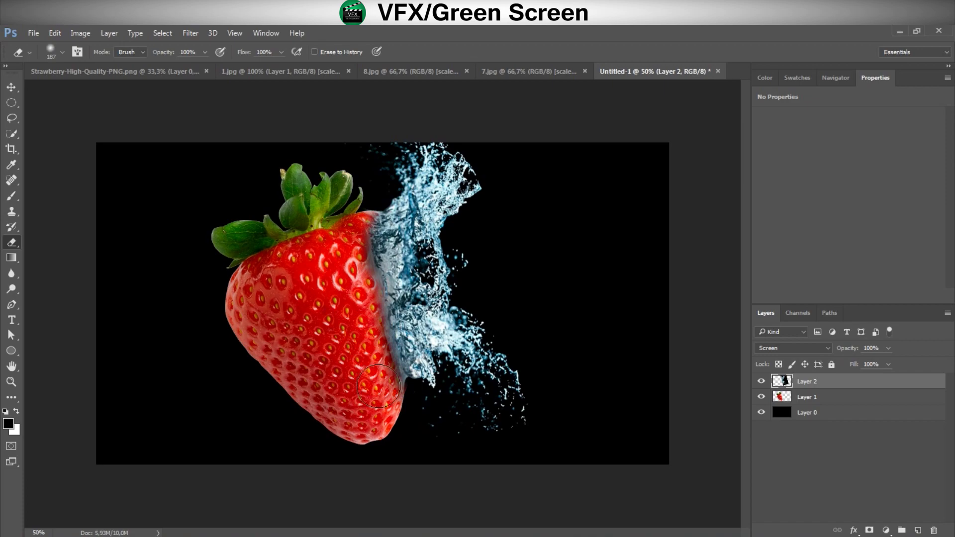
pyautogui.moveTo(372, 367); pyautogui.dragTo(362, 332)
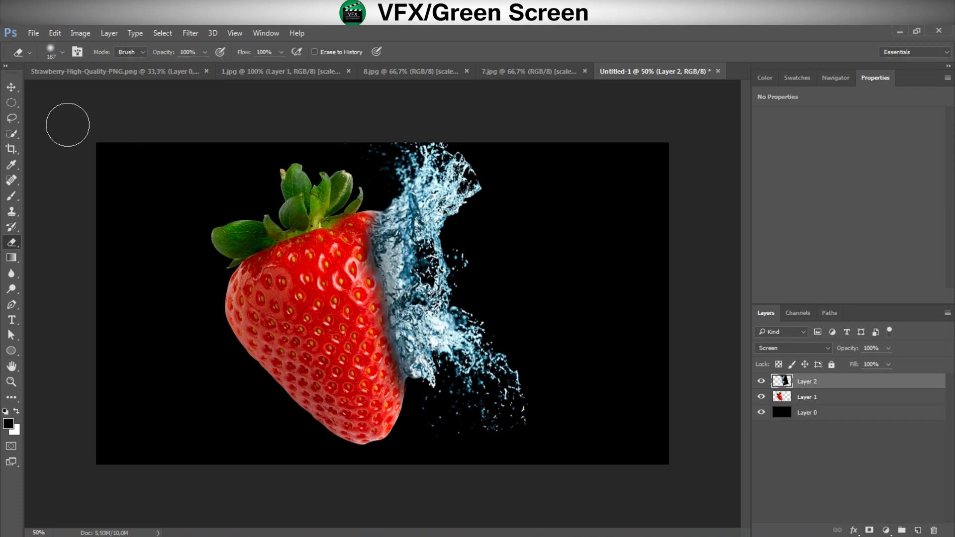
pyautogui.click(14, 87)
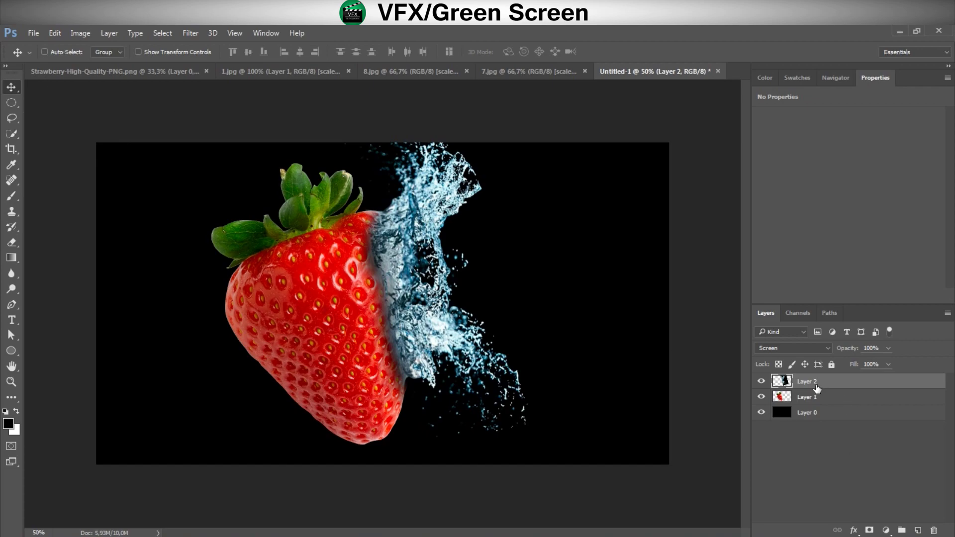
# Step: Warp Layer 2 again, bending its left side further over the strawberry, and commit
pyautogui.hotkey('ctrl', 't')
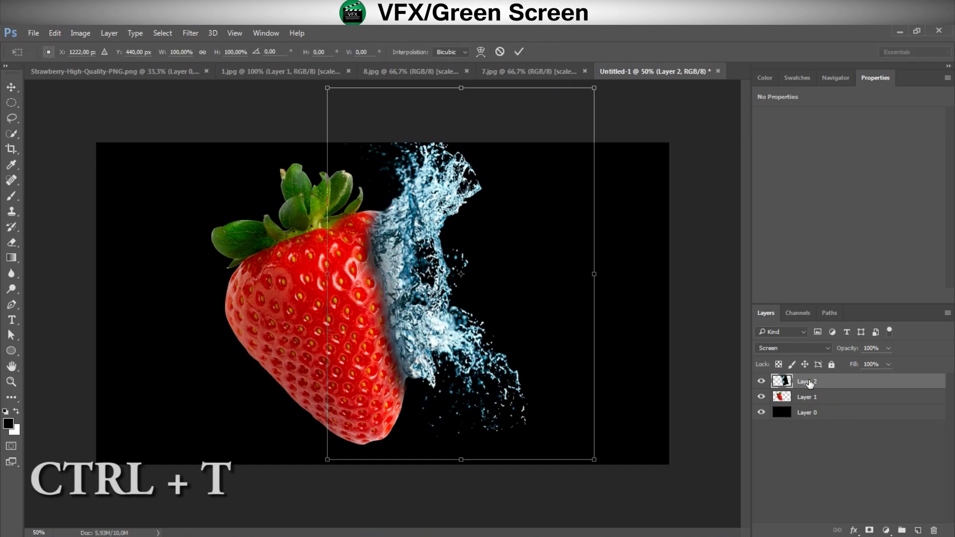
pyautogui.rightClick(493, 315)
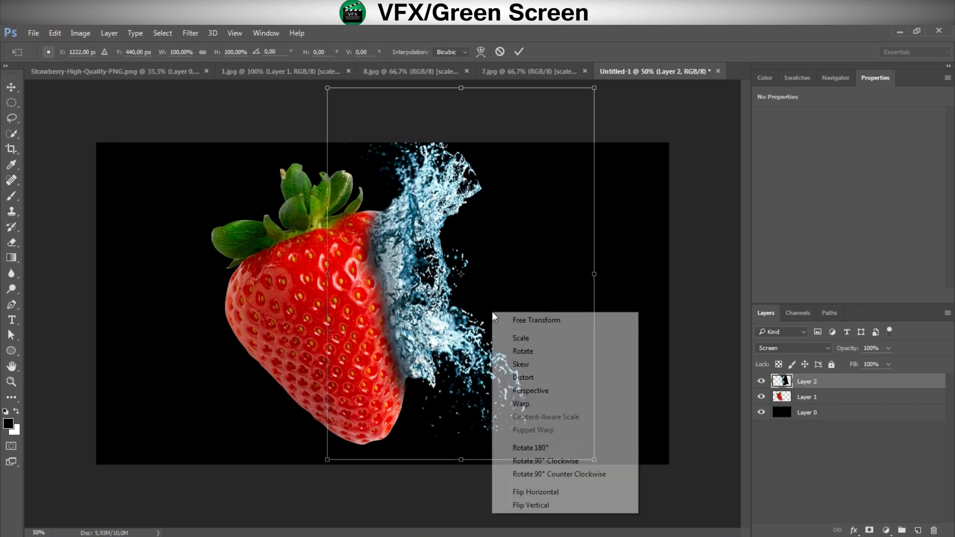
pyautogui.click(517, 404)
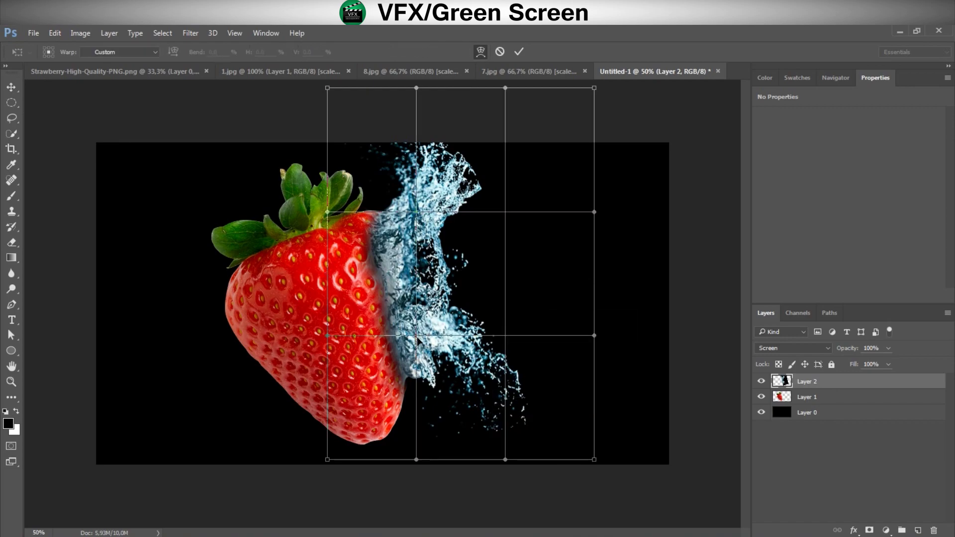
pyautogui.moveTo(416, 359); pyautogui.dragTo(417, 364)
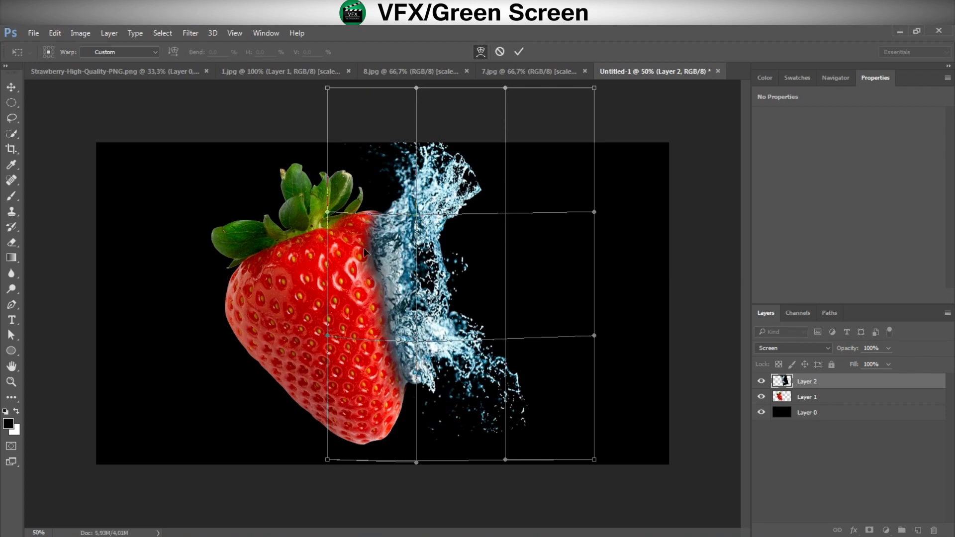
pyautogui.moveTo(365, 214); pyautogui.dragTo(362, 212)
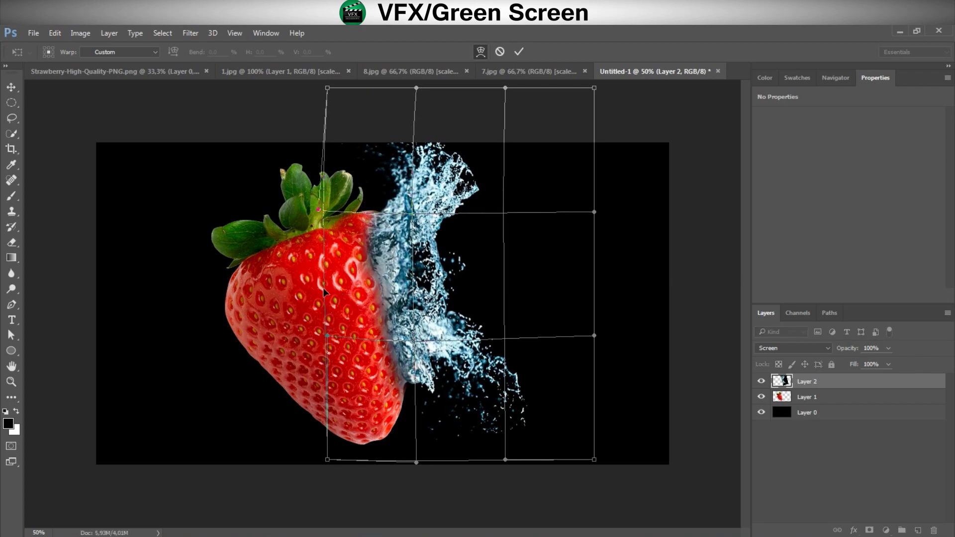
pyautogui.moveTo(325, 288); pyautogui.dragTo(318, 288)
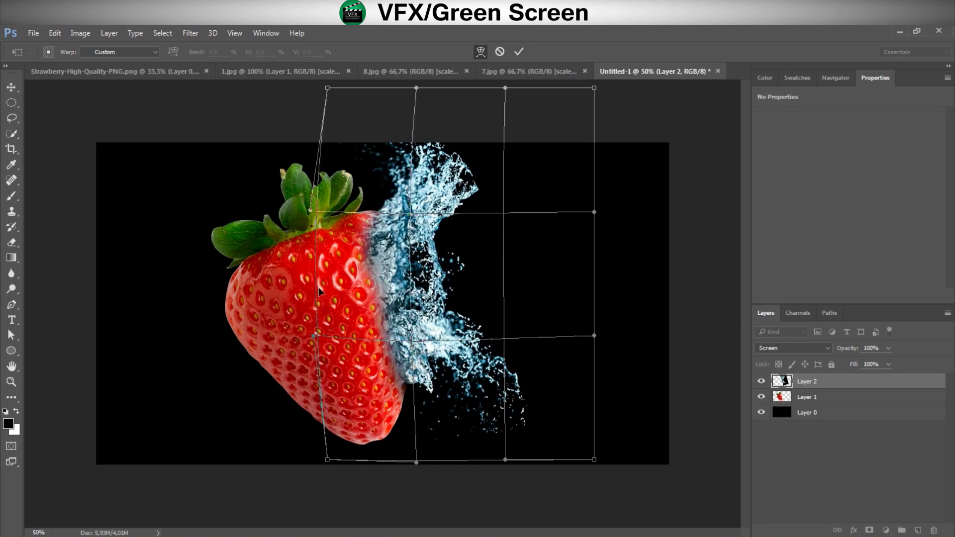
pyautogui.moveTo(414, 379); pyautogui.dragTo(419, 380)
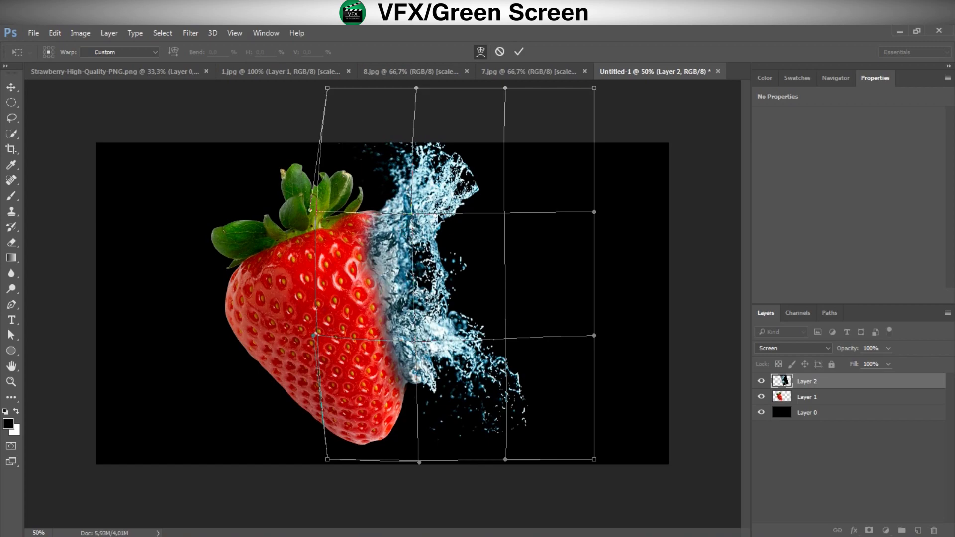
pyautogui.click(520, 51)
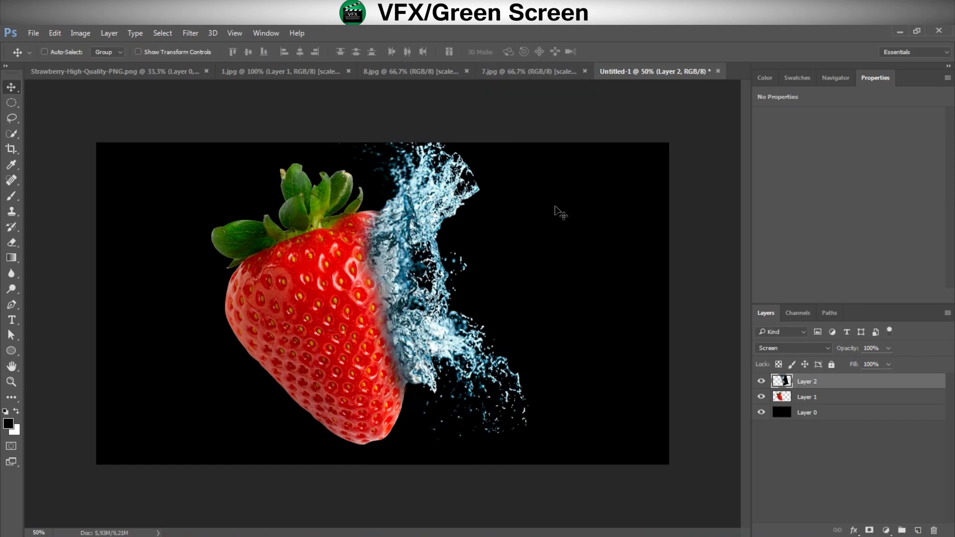
# Step: Copy the 7.jpg splash into Untitled-1 as Layer 3, set it to Screen, and move it up-right
pyautogui.click(524, 70)
pyautogui.hotkey('ctrl', 'j')
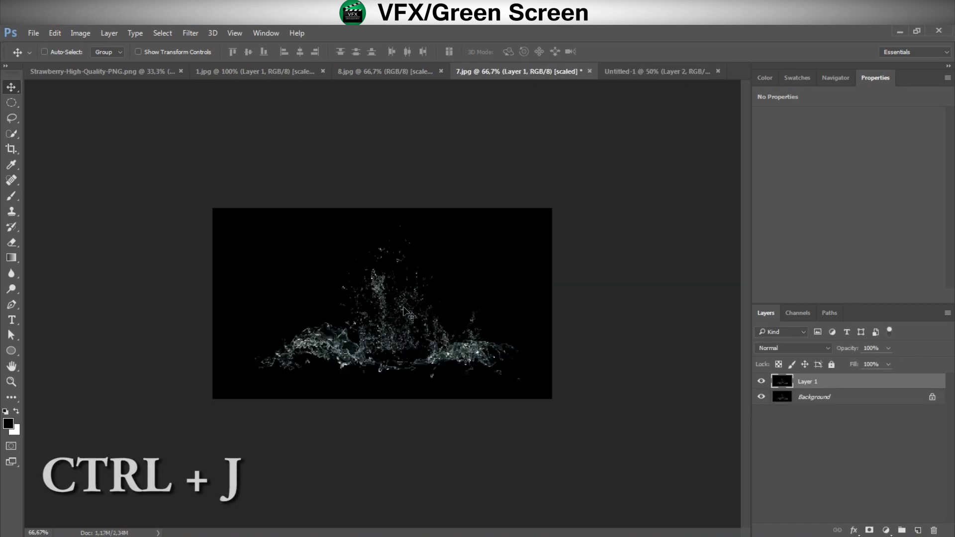
pyautogui.moveTo(454, 338)
pyautogui.mouseDown()
pyautogui.moveTo(656, 77)
pyautogui.moveTo(437, 268)
pyautogui.mouseUp()
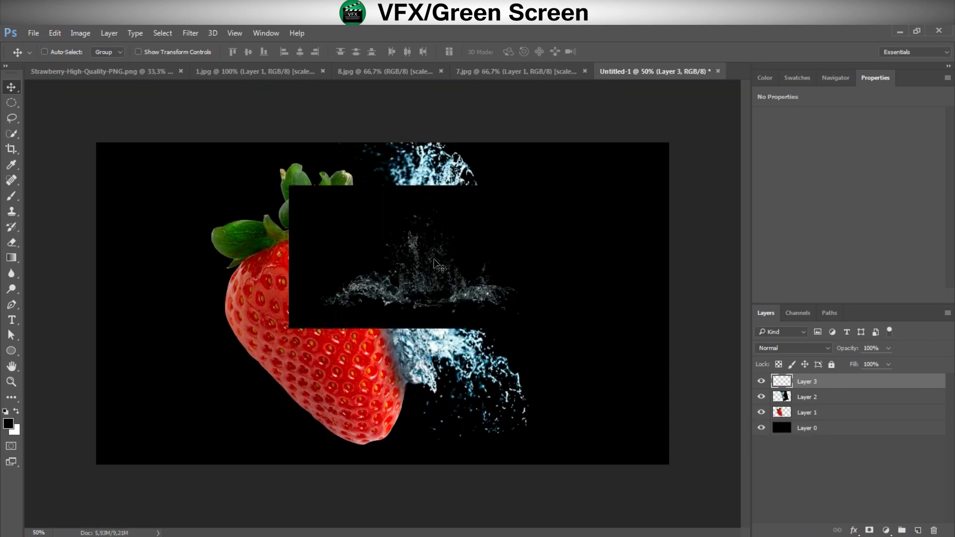
pyautogui.click(791, 348)
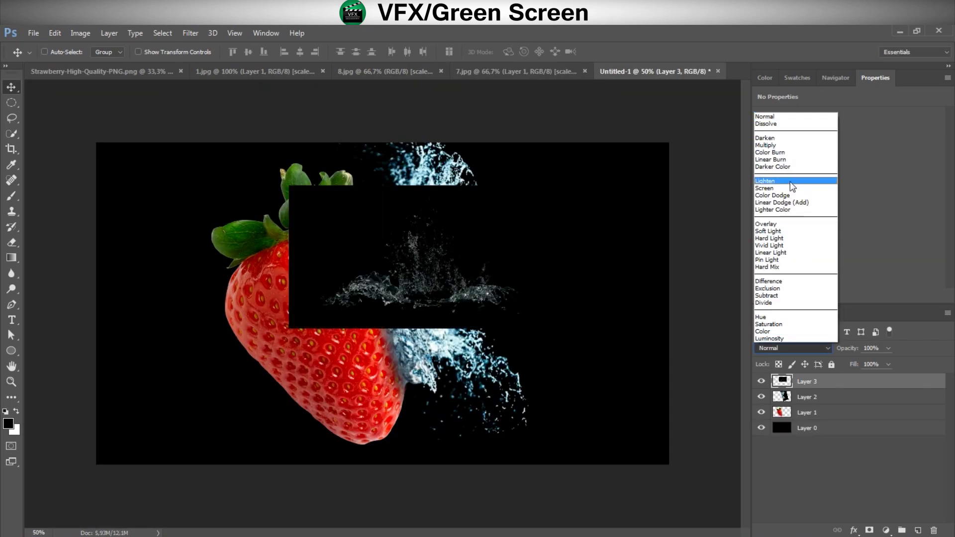
pyautogui.click(785, 188)
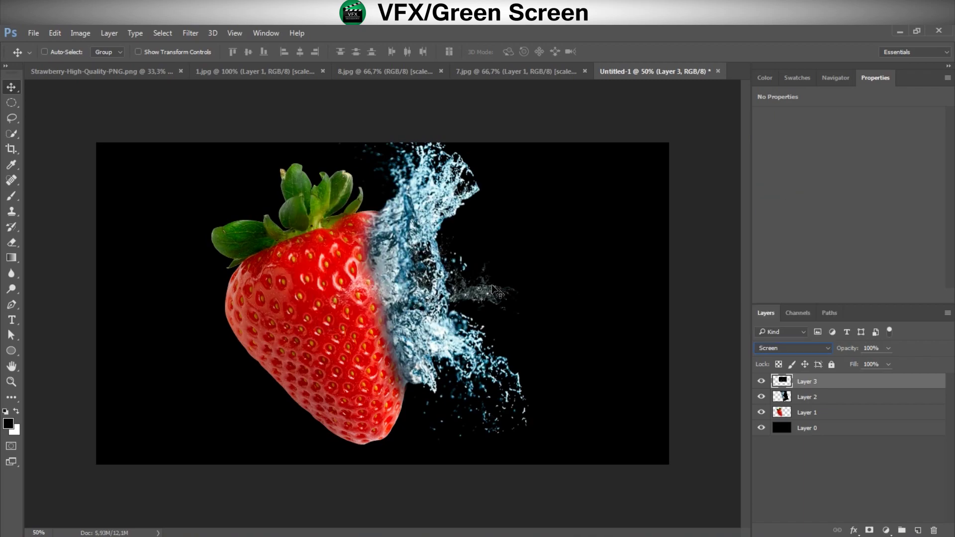
pyautogui.moveTo(495, 291)
pyautogui.mouseDown()
pyautogui.moveTo(606, 224)
pyautogui.moveTo(622, 240)
pyautogui.mouseUp()
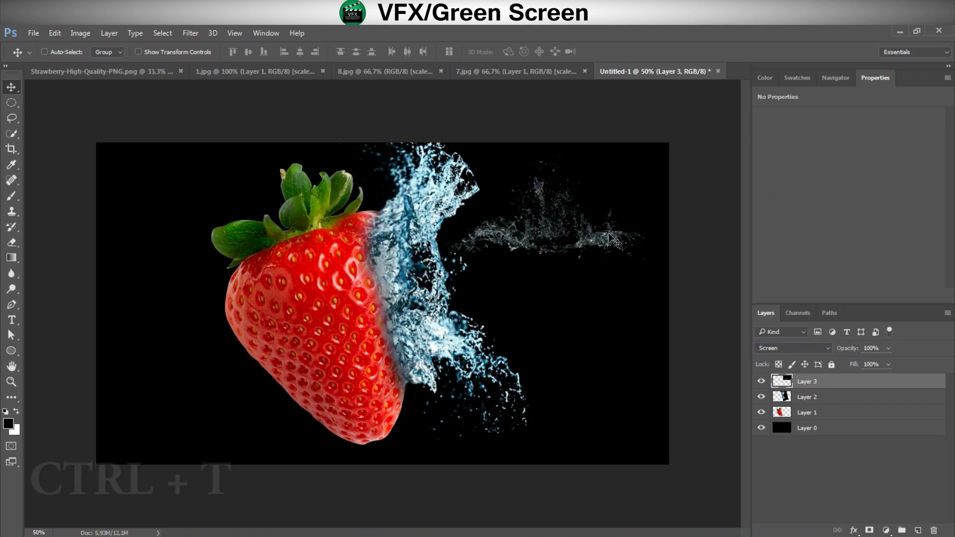
# Step: Enlarge the second splash to about 144%, rotate it roughly 150°, and nudge it slightly right
pyautogui.hotkey('ctrl', 't')
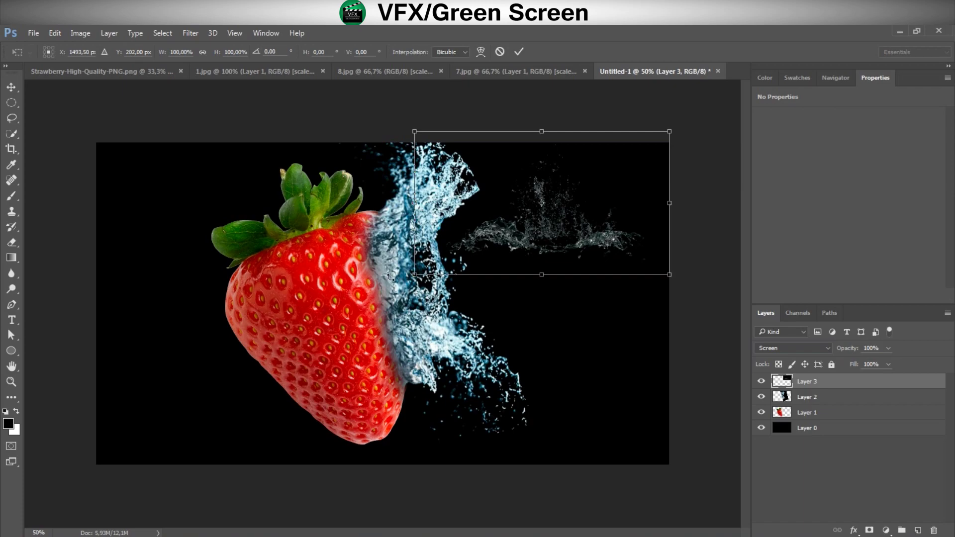
pyautogui.moveTo(390, 278)
pyautogui.mouseDown()
pyautogui.moveTo(709, 289)
pyautogui.moveTo(694, 244)
pyautogui.moveTo(700, 267)
pyautogui.mouseUp()
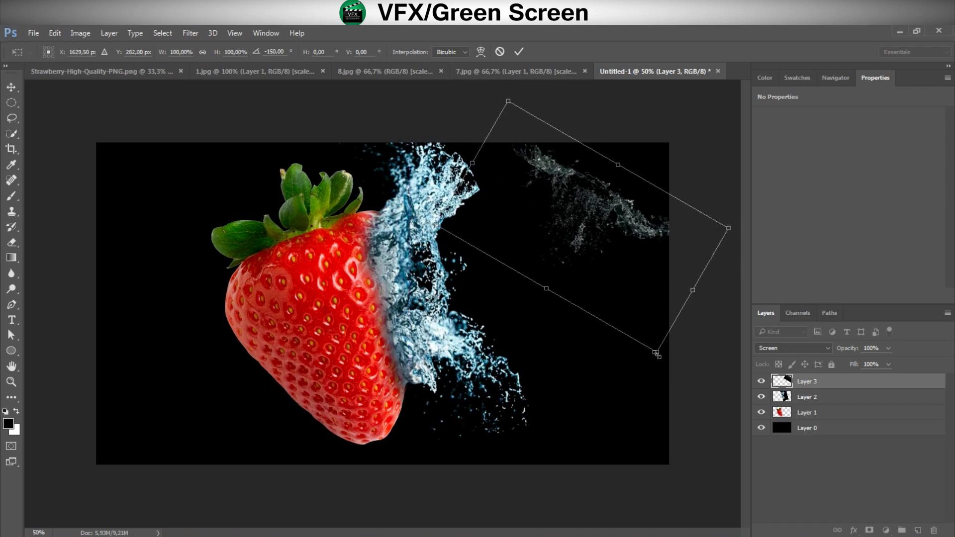
pyautogui.moveTo(656, 354); pyautogui.dragTo(699, 454)
pyautogui.moveTo(658, 323)
pyautogui.mouseDown()
pyautogui.moveTo(629, 261)
pyautogui.moveTo(608, 276)
pyautogui.mouseUp()
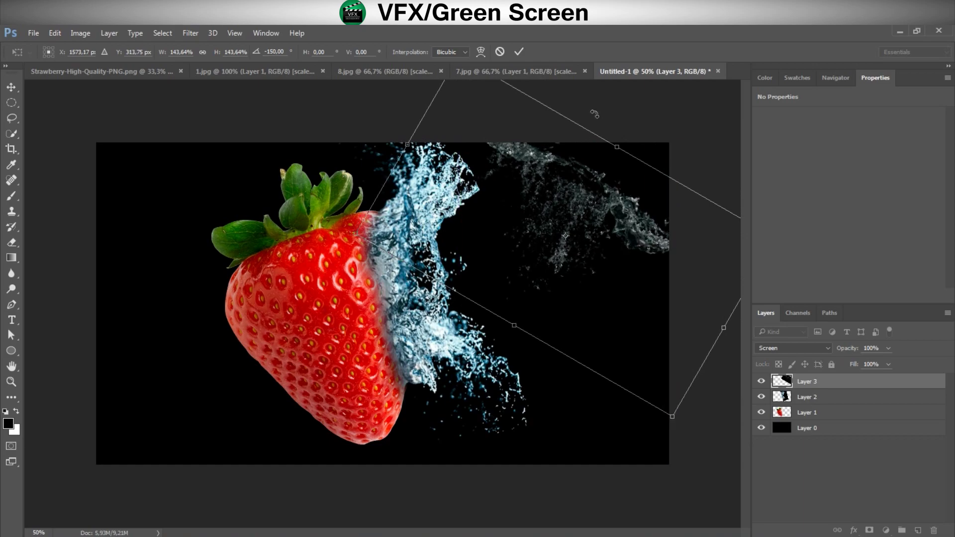
pyautogui.click(522, 55)
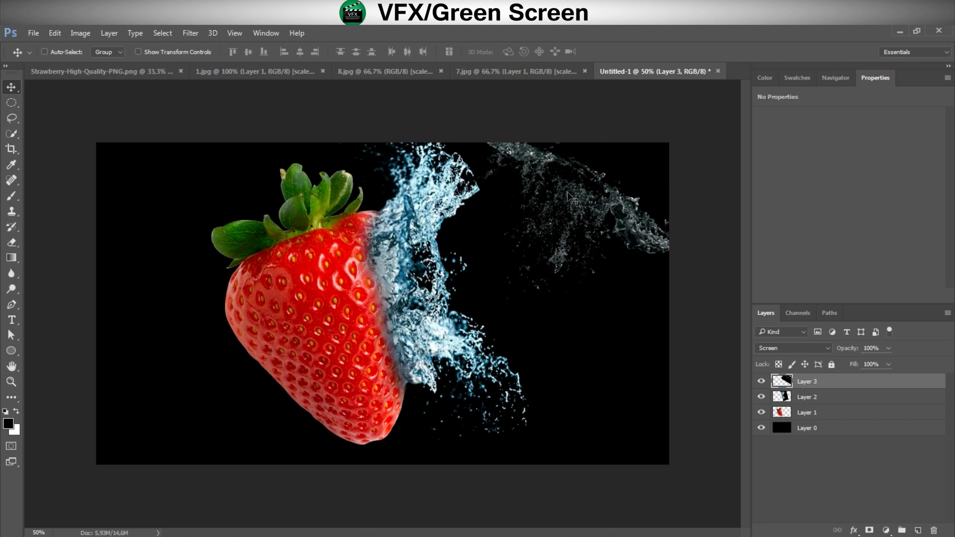
pyautogui.moveTo(579, 198); pyautogui.dragTo(583, 195)
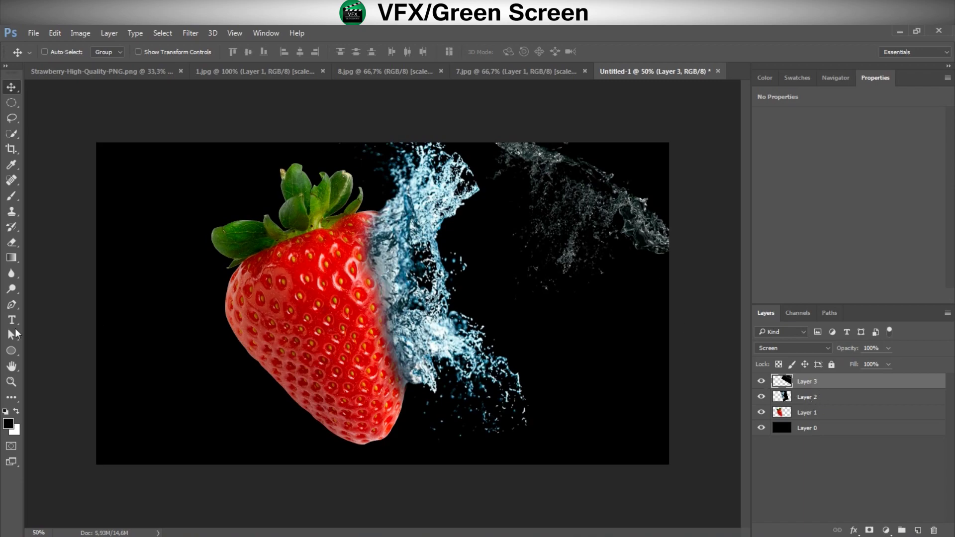
# Step: Erase the stray particles in the upper-right splash, leaving only a faint wisp
pyautogui.click(11, 242)
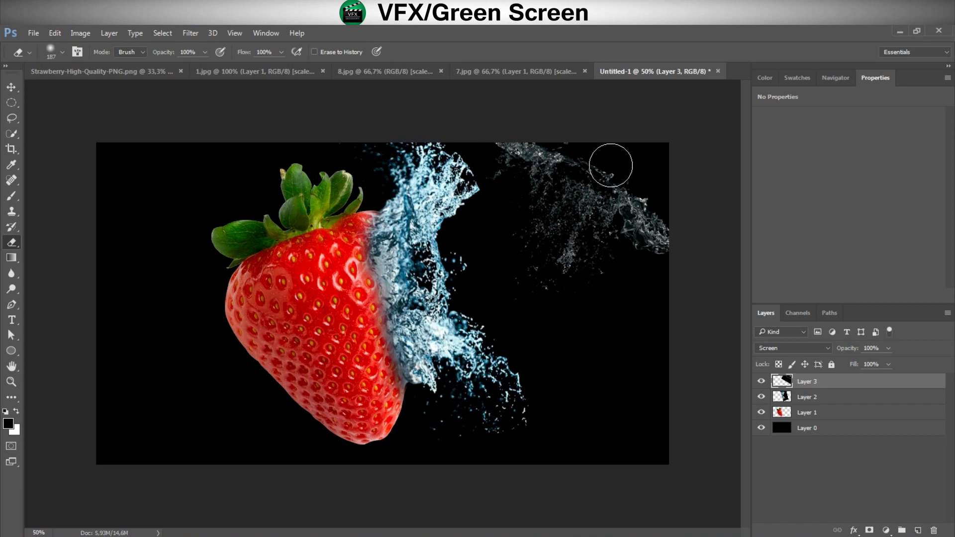
pyautogui.moveTo(610, 165)
pyautogui.mouseDown()
pyautogui.moveTo(584, 140)
pyautogui.moveTo(623, 158)
pyautogui.moveTo(582, 149)
pyautogui.moveTo(640, 168)
pyautogui.moveTo(599, 281)
pyautogui.moveTo(532, 275)
pyautogui.moveTo(511, 230)
pyautogui.moveTo(571, 292)
pyautogui.moveTo(605, 260)
pyautogui.moveTo(545, 273)
pyautogui.moveTo(584, 262)
pyautogui.moveTo(543, 249)
pyautogui.moveTo(581, 275)
pyautogui.moveTo(551, 268)
pyautogui.moveTo(641, 297)
pyautogui.moveTo(503, 374)
pyautogui.moveTo(631, 296)
pyautogui.moveTo(612, 296)
pyautogui.mouseUp()
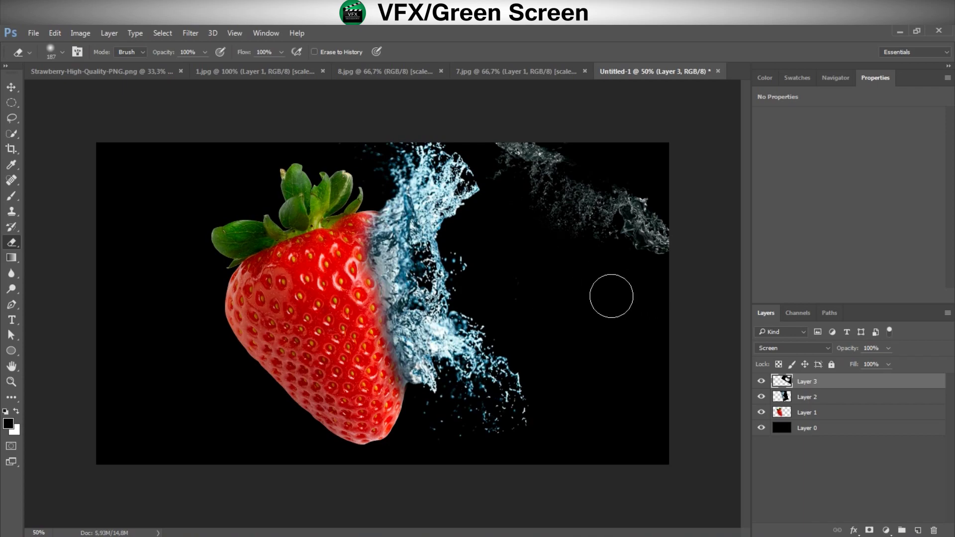
pyautogui.click(11, 87)
# Step: Copy the 8.jpg splash into the composite as a Screen-blended layer, shifted left
pyautogui.click(286, 76)
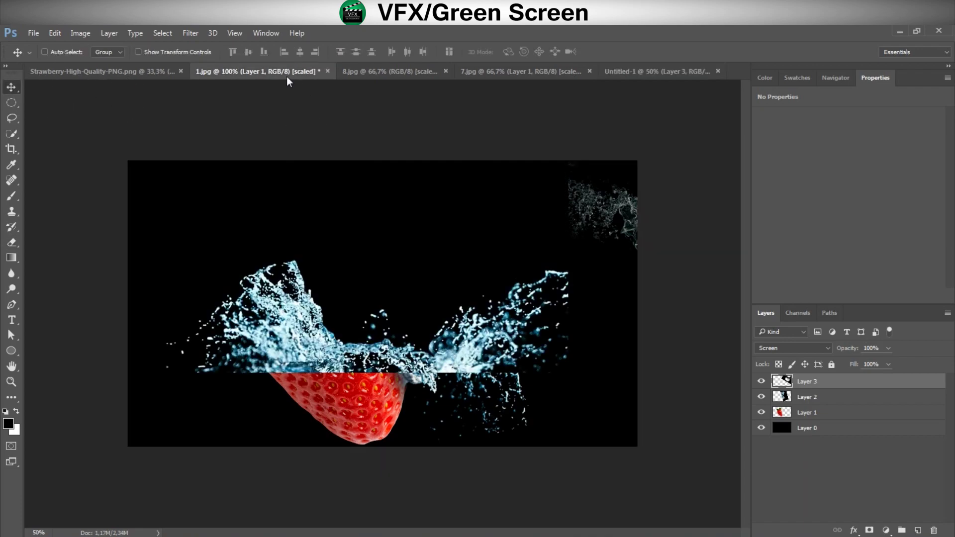
pyautogui.click(376, 73)
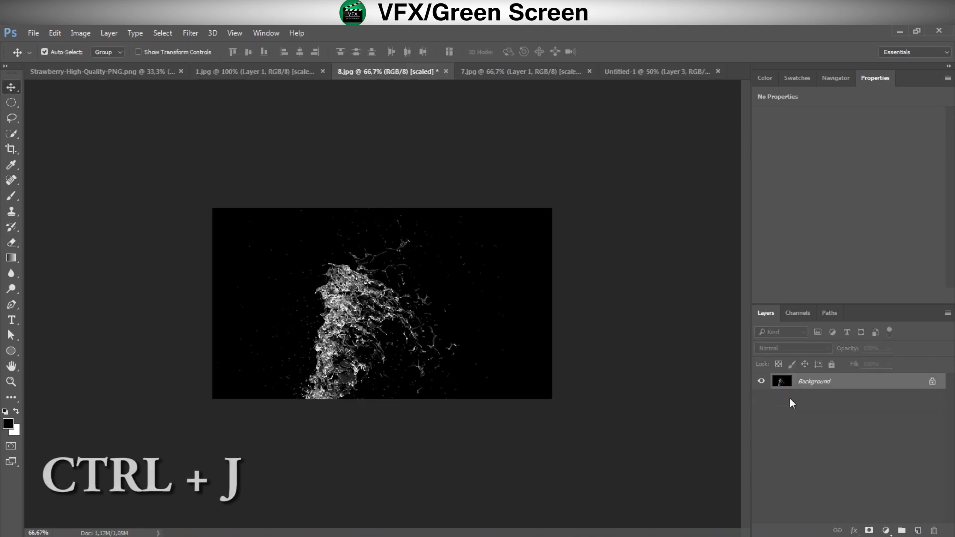
pyautogui.hotkey('ctrl', 'j')
pyautogui.moveTo(422, 317)
pyautogui.mouseDown()
pyautogui.moveTo(653, 80)
pyautogui.moveTo(472, 243)
pyautogui.mouseUp()
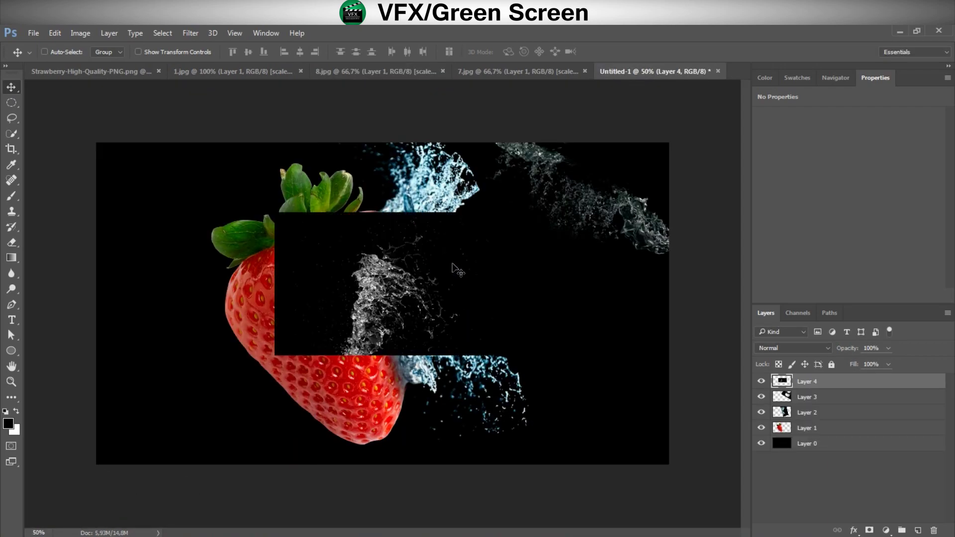
pyautogui.click(793, 350)
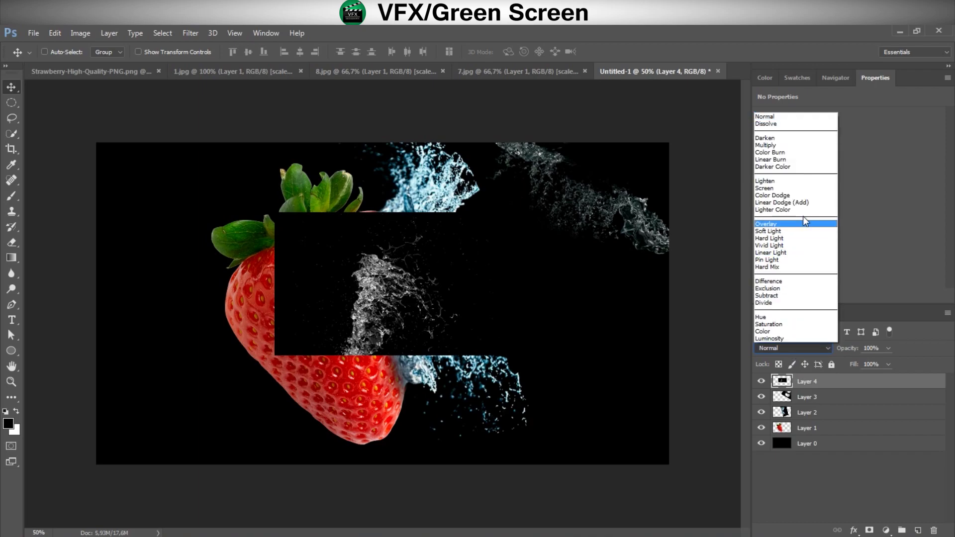
pyautogui.click(790, 187)
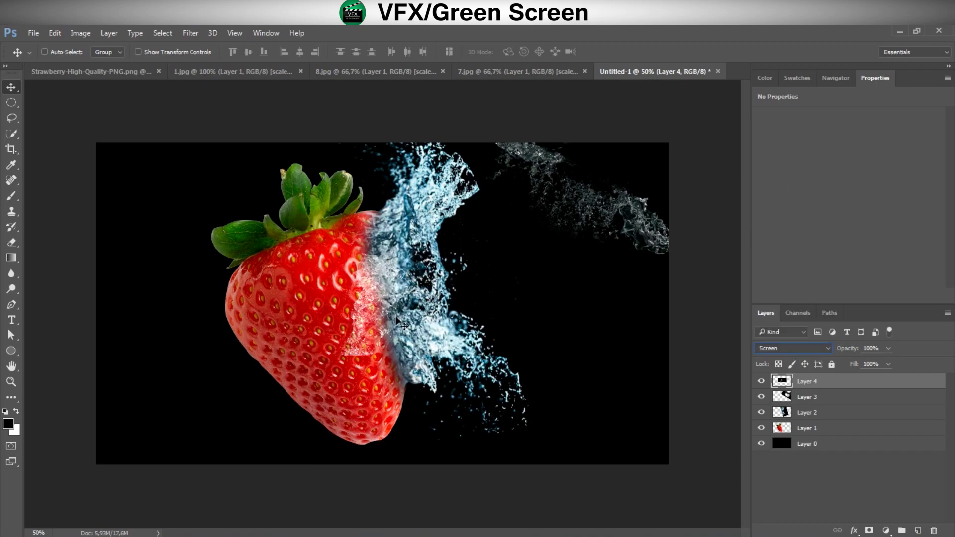
pyautogui.moveTo(406, 313); pyautogui.dragTo(327, 323)
# Step: Rotate the new splash about 86 degrees, place it lower-left, and stack Layer 4 beneath the strawberry
pyautogui.hotkey('ctrl', 't')
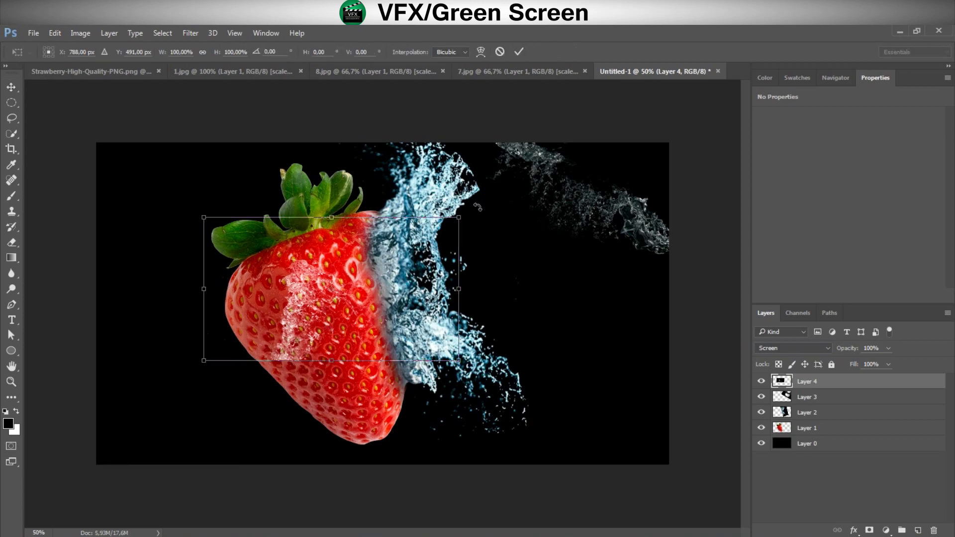
pyautogui.moveTo(477, 207); pyautogui.dragTo(305, 235)
pyautogui.moveTo(318, 337); pyautogui.dragTo(247, 368)
pyautogui.press('Return')
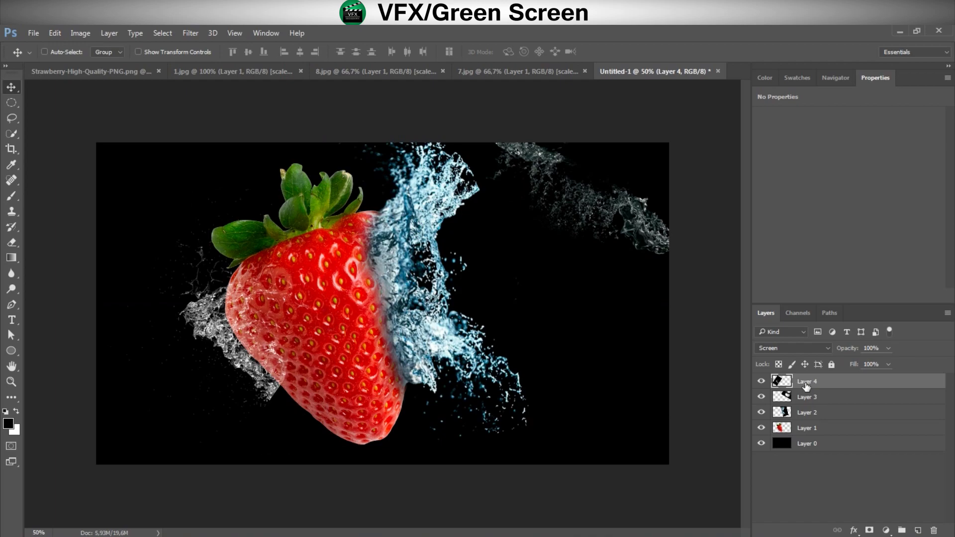
pyautogui.moveTo(806, 387); pyautogui.dragTo(807, 432)
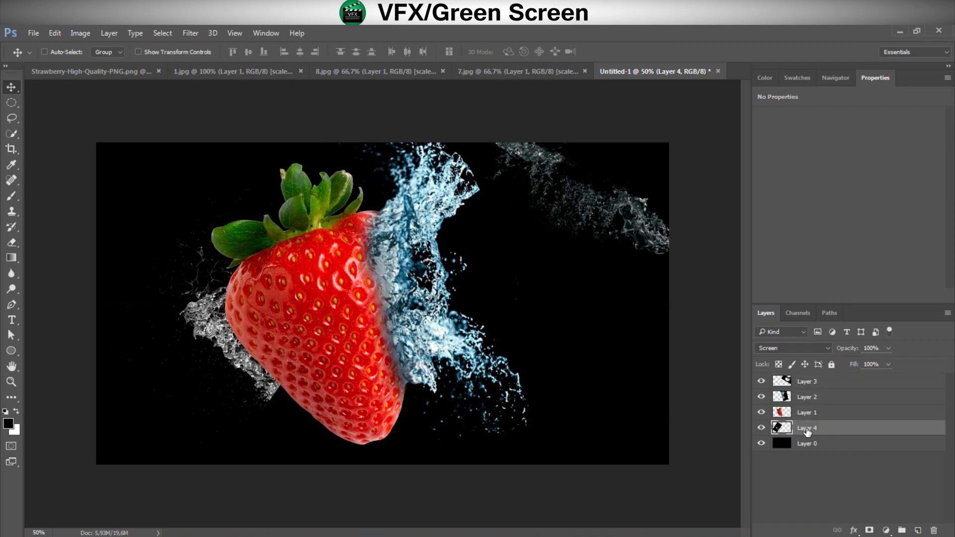
pyautogui.click(818, 397)
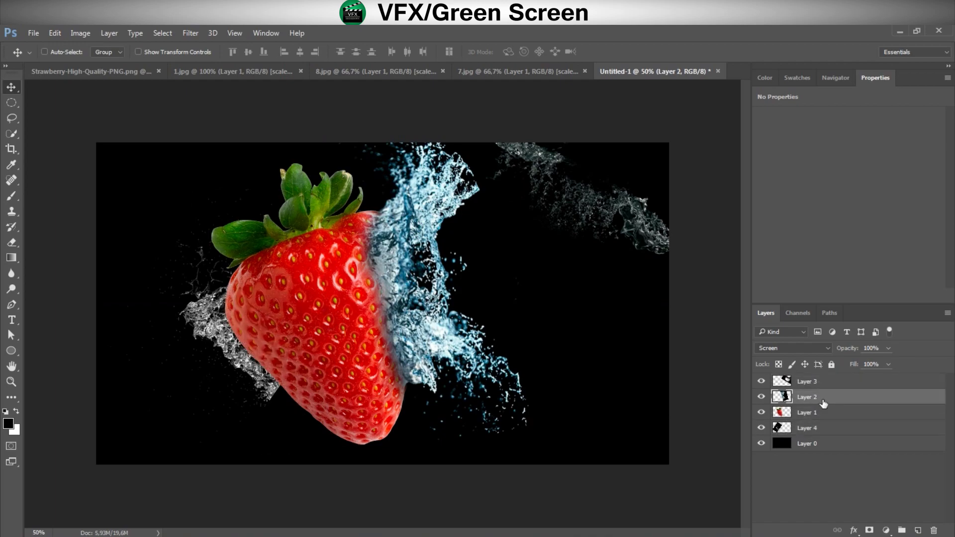
# Step: Lower Layer 2's saturation to -68 with Hue/Saturation so the splash looks pale white
pyautogui.click(92, 34)
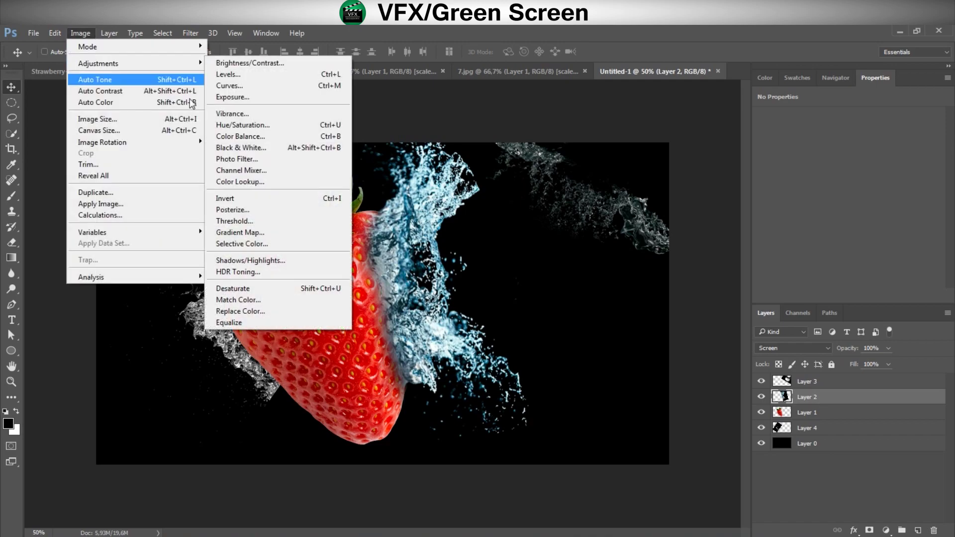
pyautogui.click(264, 124)
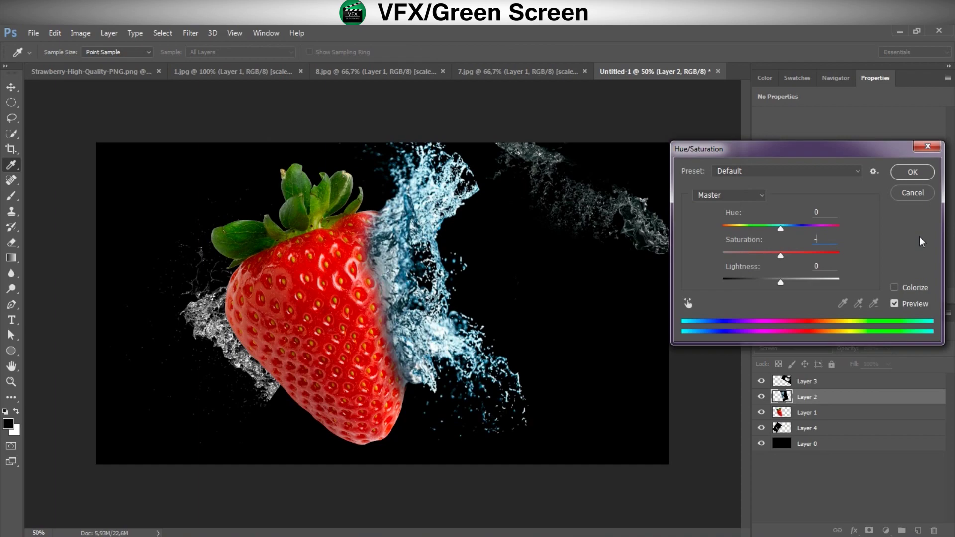
pyautogui.write('68')
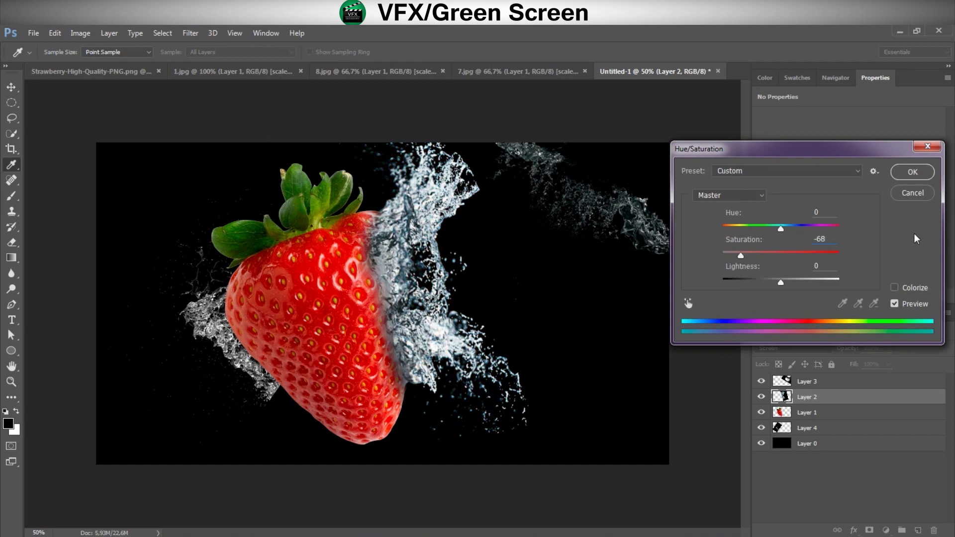
pyautogui.click(910, 173)
pyautogui.press('v')
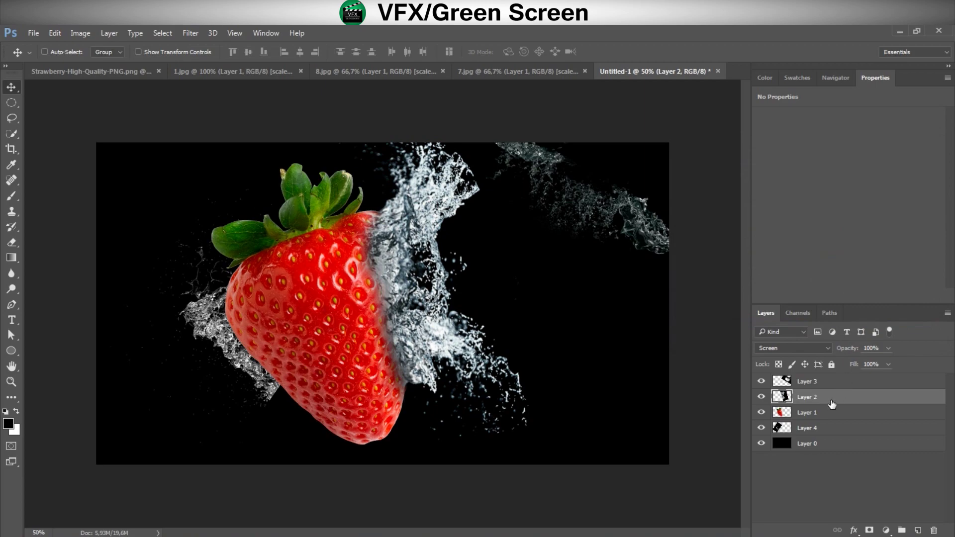
# Step: Fill Layer 0 with a muted grey-blue foreground colour, about #7a8a8f
pyautogui.click(826, 444)
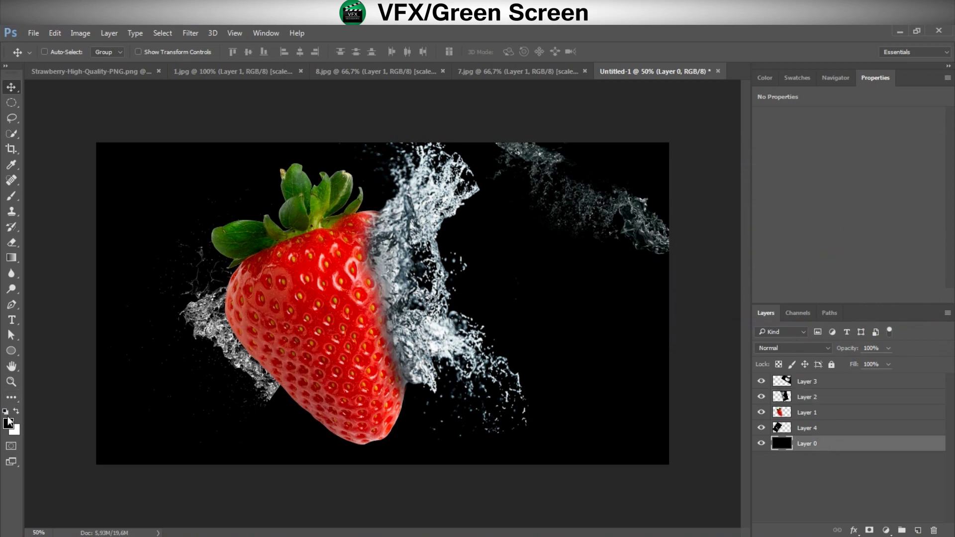
pyautogui.click(10, 425)
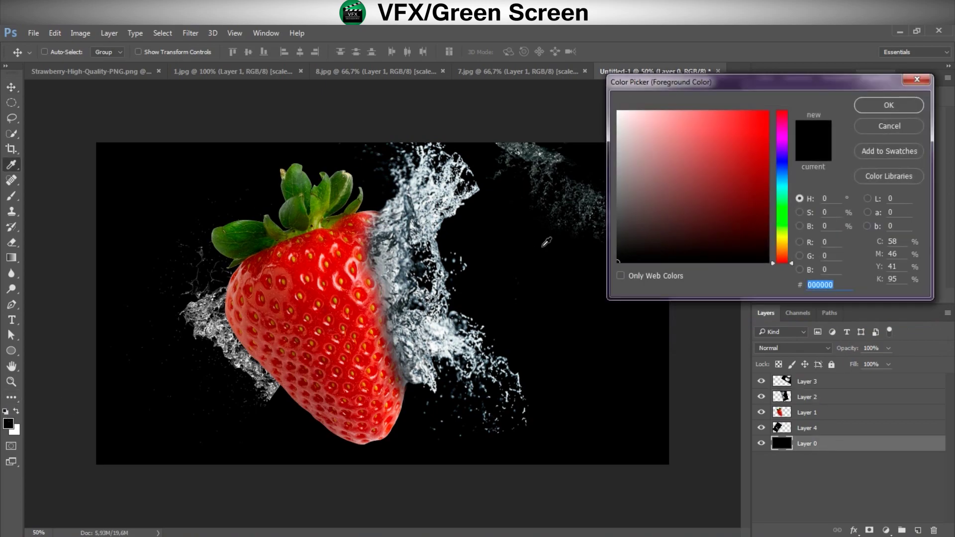
pyautogui.click(785, 182)
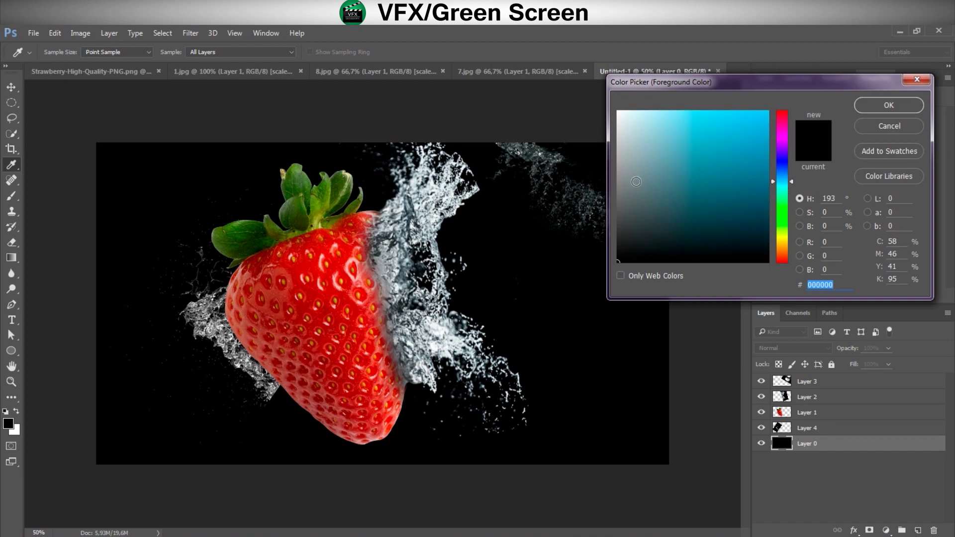
pyautogui.click(636, 182)
pyautogui.moveTo(637, 182); pyautogui.dragTo(639, 177)
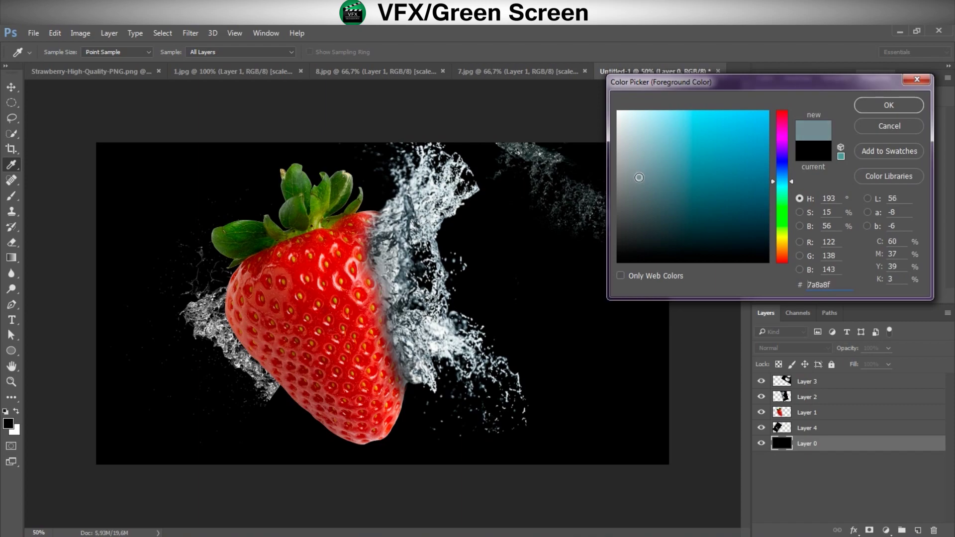
pyautogui.click(904, 103)
pyautogui.press('v')
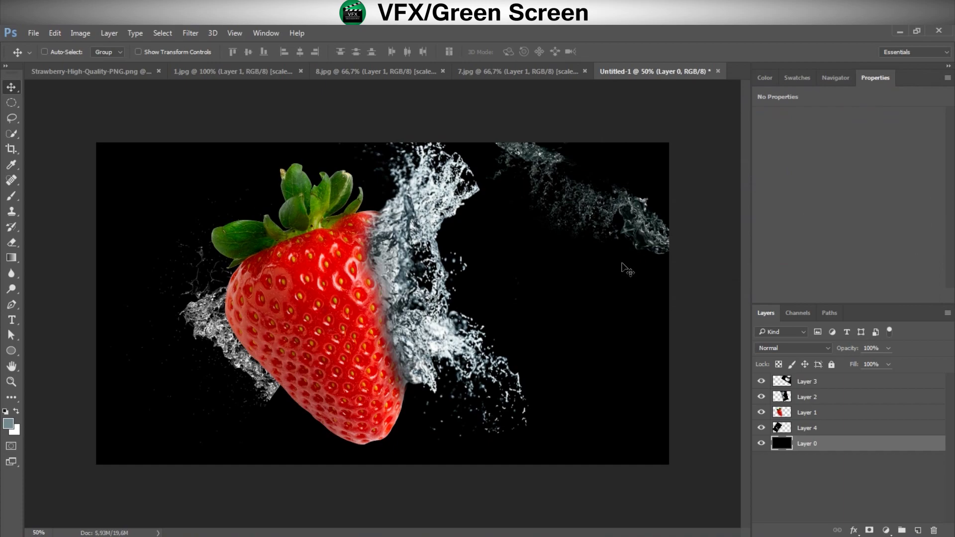
pyautogui.hotkey('alt', 'BackSpace')
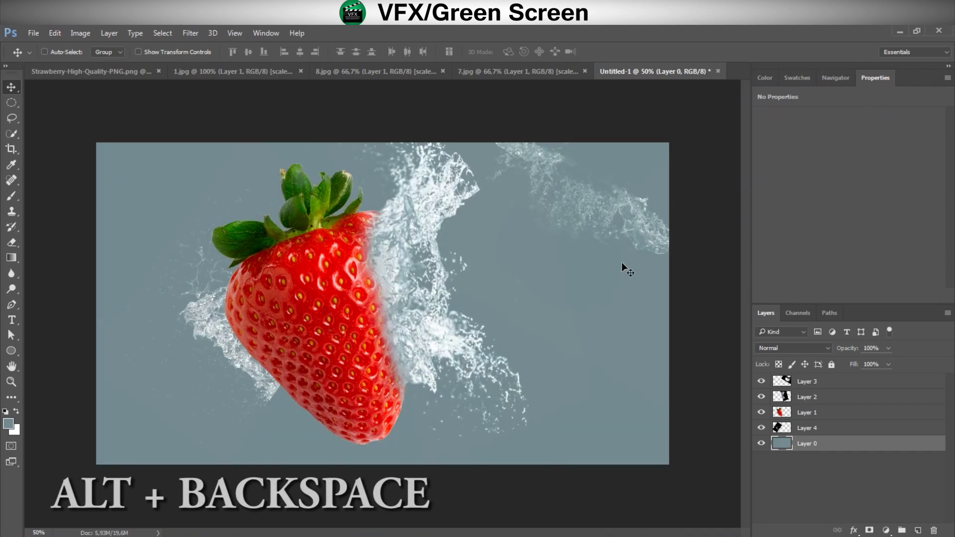
# Step: Paint soft black darkness around the canvas edges on a new layer
pyautogui.click(917, 530)
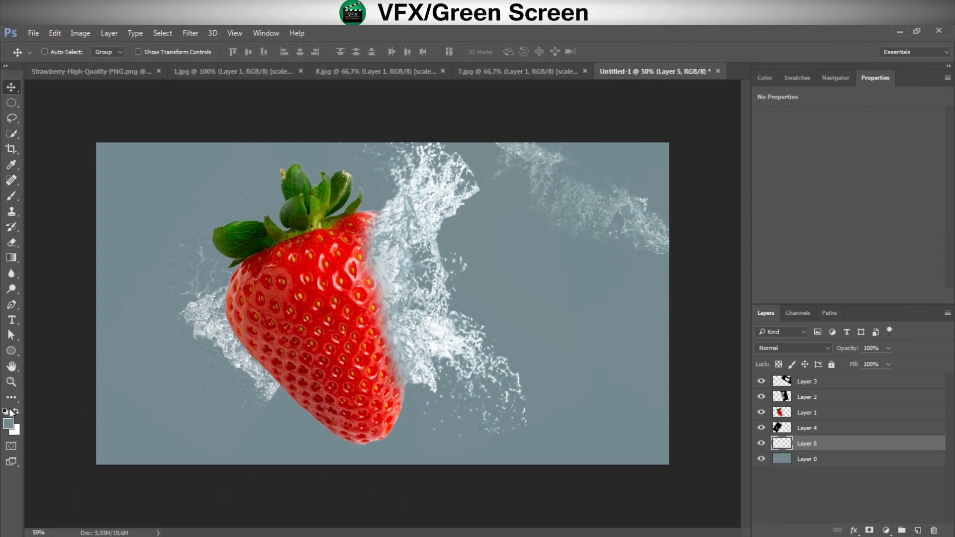
pyautogui.click(11, 196)
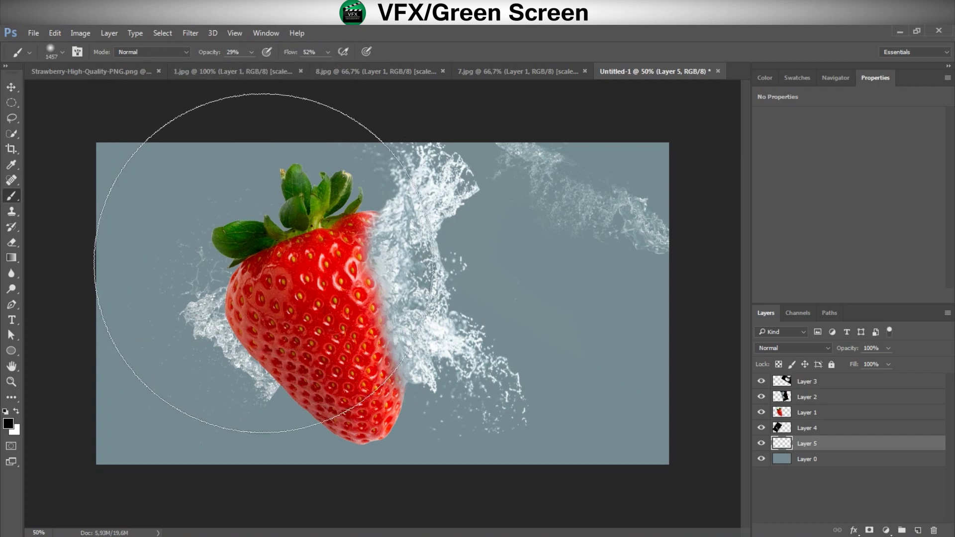
pyautogui.moveTo(264, 263)
pyautogui.mouseDown()
pyautogui.moveTo(357, 323)
pyautogui.moveTo(488, 259)
pyautogui.moveTo(351, 333)
pyautogui.moveTo(276, 315)
pyautogui.moveTo(306, 311)
pyautogui.moveTo(418, 338)
pyautogui.moveTo(260, 324)
pyautogui.mouseUp()
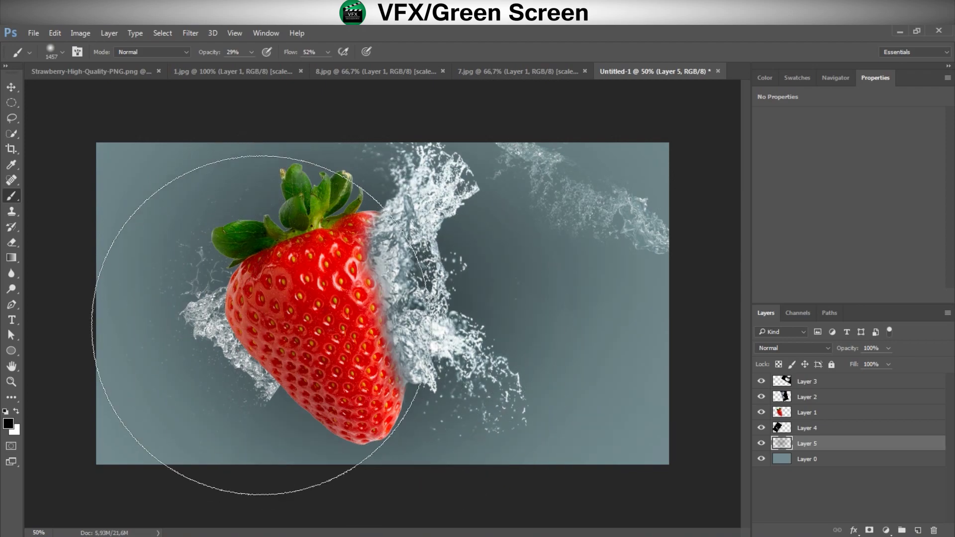
pyautogui.moveTo(239, 288); pyautogui.dragTo(260, 269)
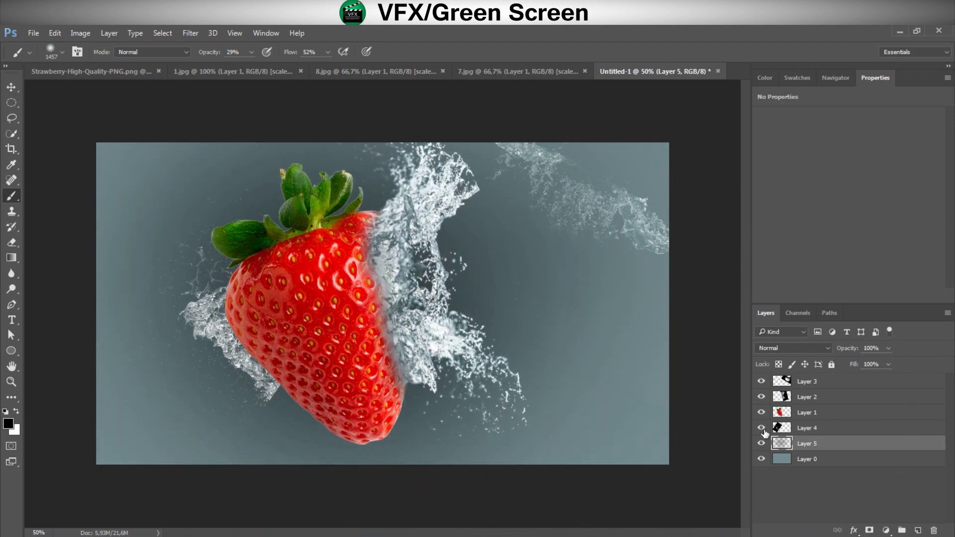
# Step: Set the vignette layer to 70% opacity and toggle its visibility to compare
pyautogui.moveTo(852, 351); pyautogui.dragTo(849, 351)
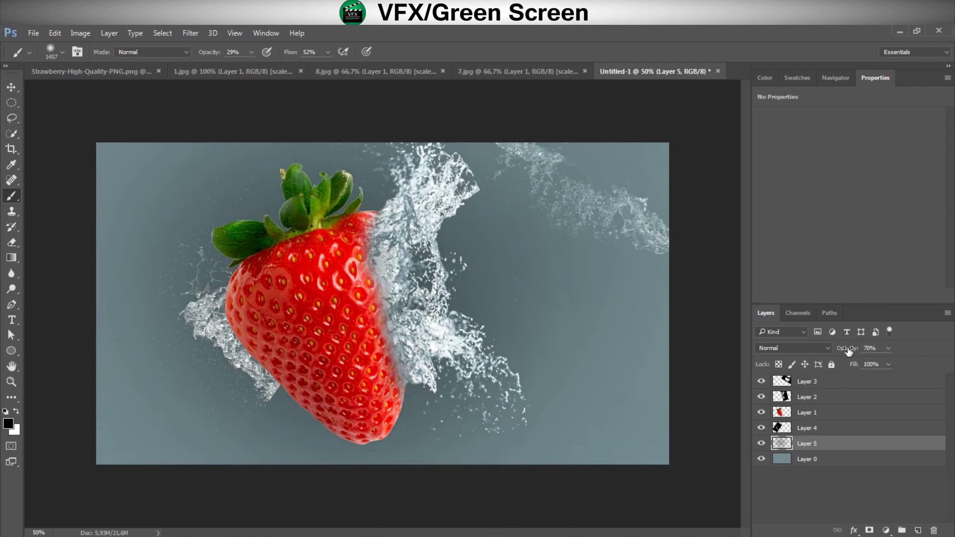
pyautogui.click(760, 443)
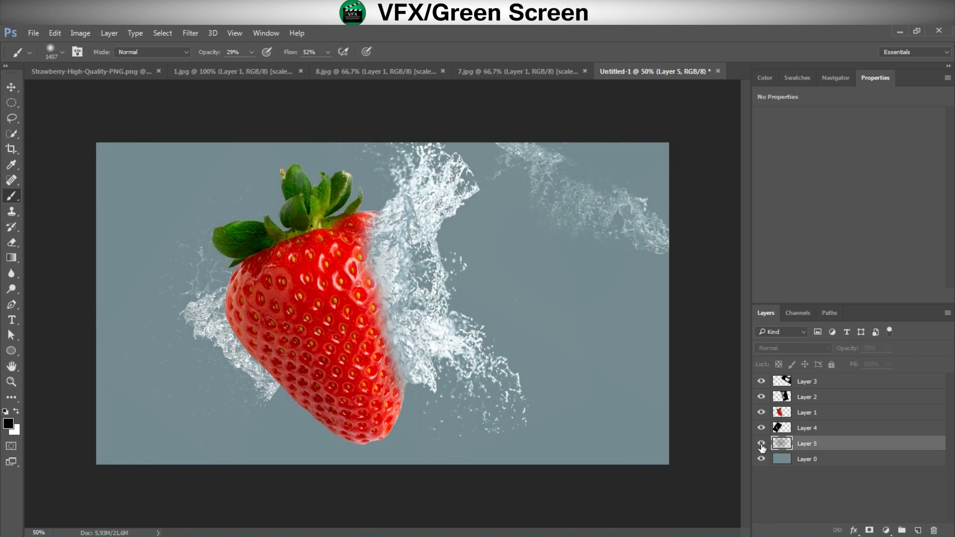
pyautogui.click(761, 444)
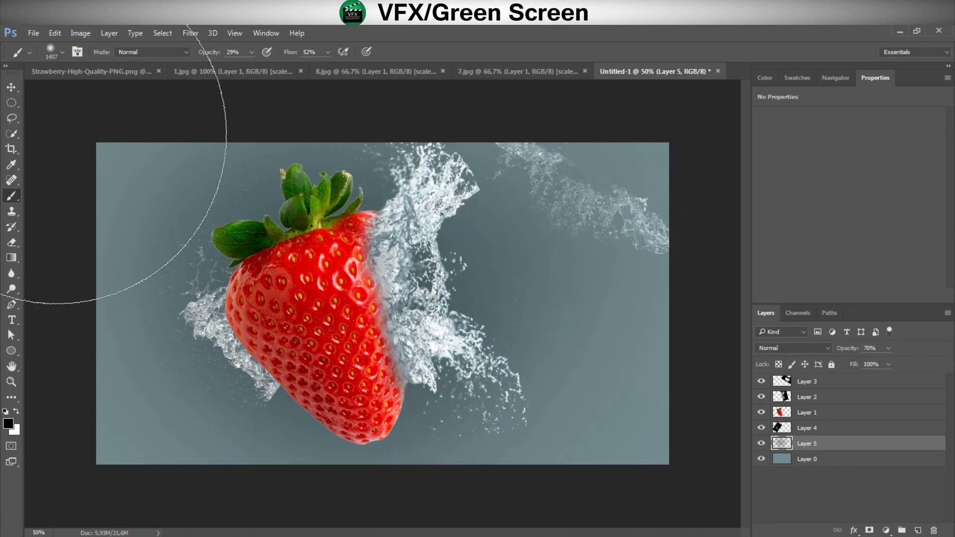
pyautogui.click(11, 88)
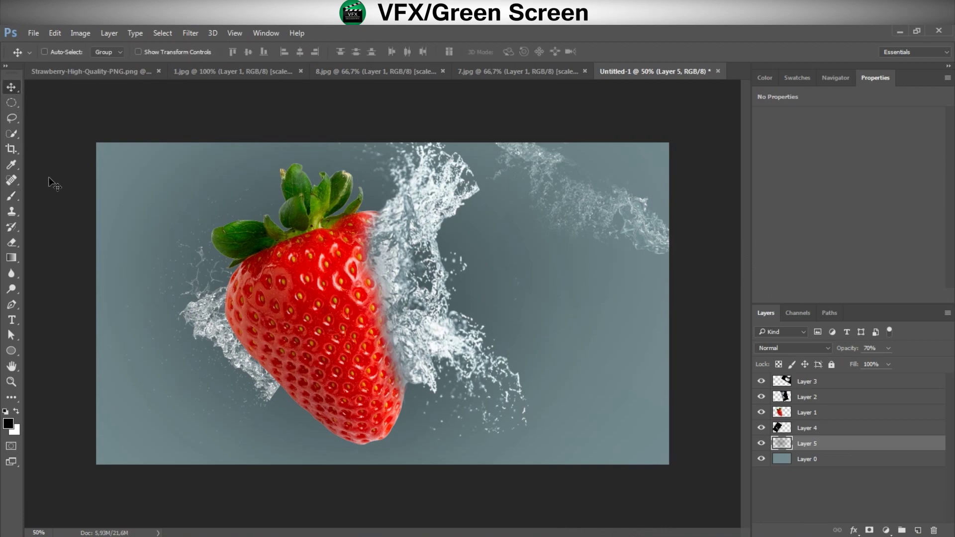